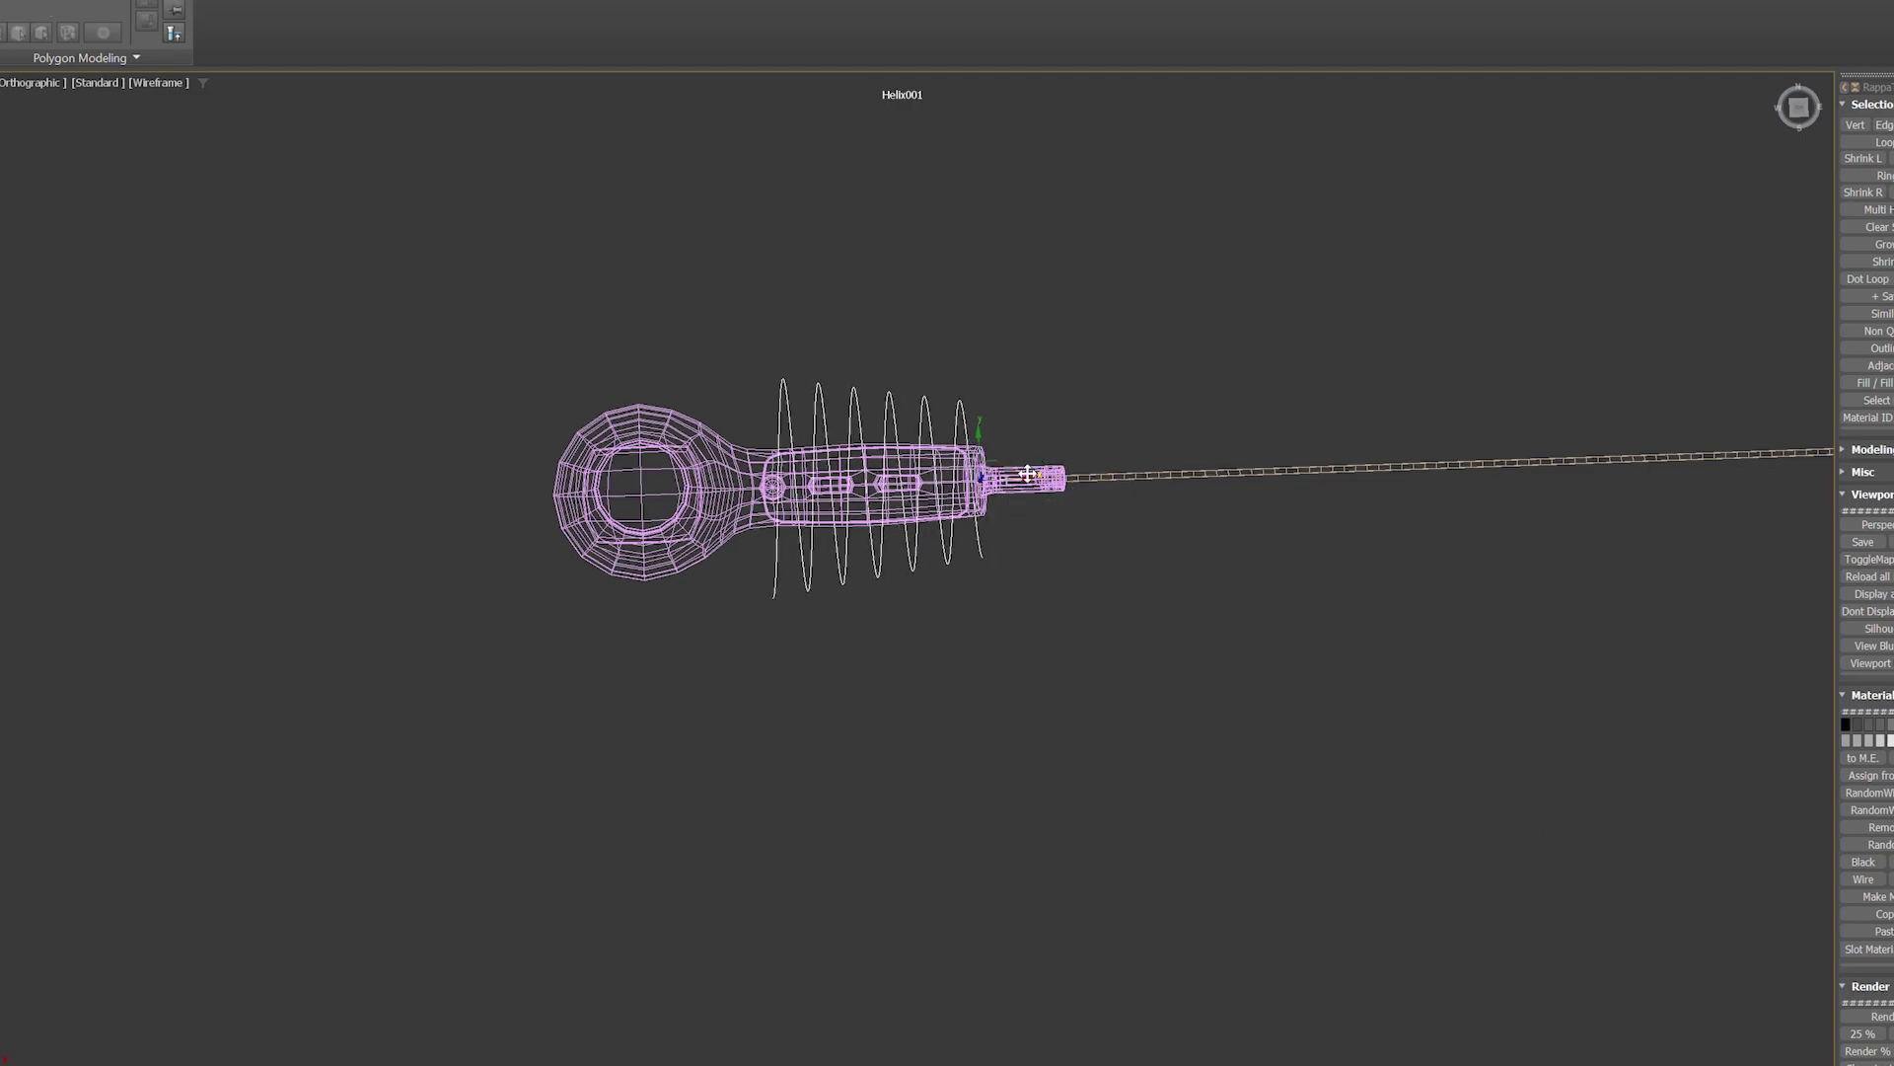
# Show the helix-wrapped handle shaded from a tilted front view, ready to edit the helix
pyautogui.press('f')
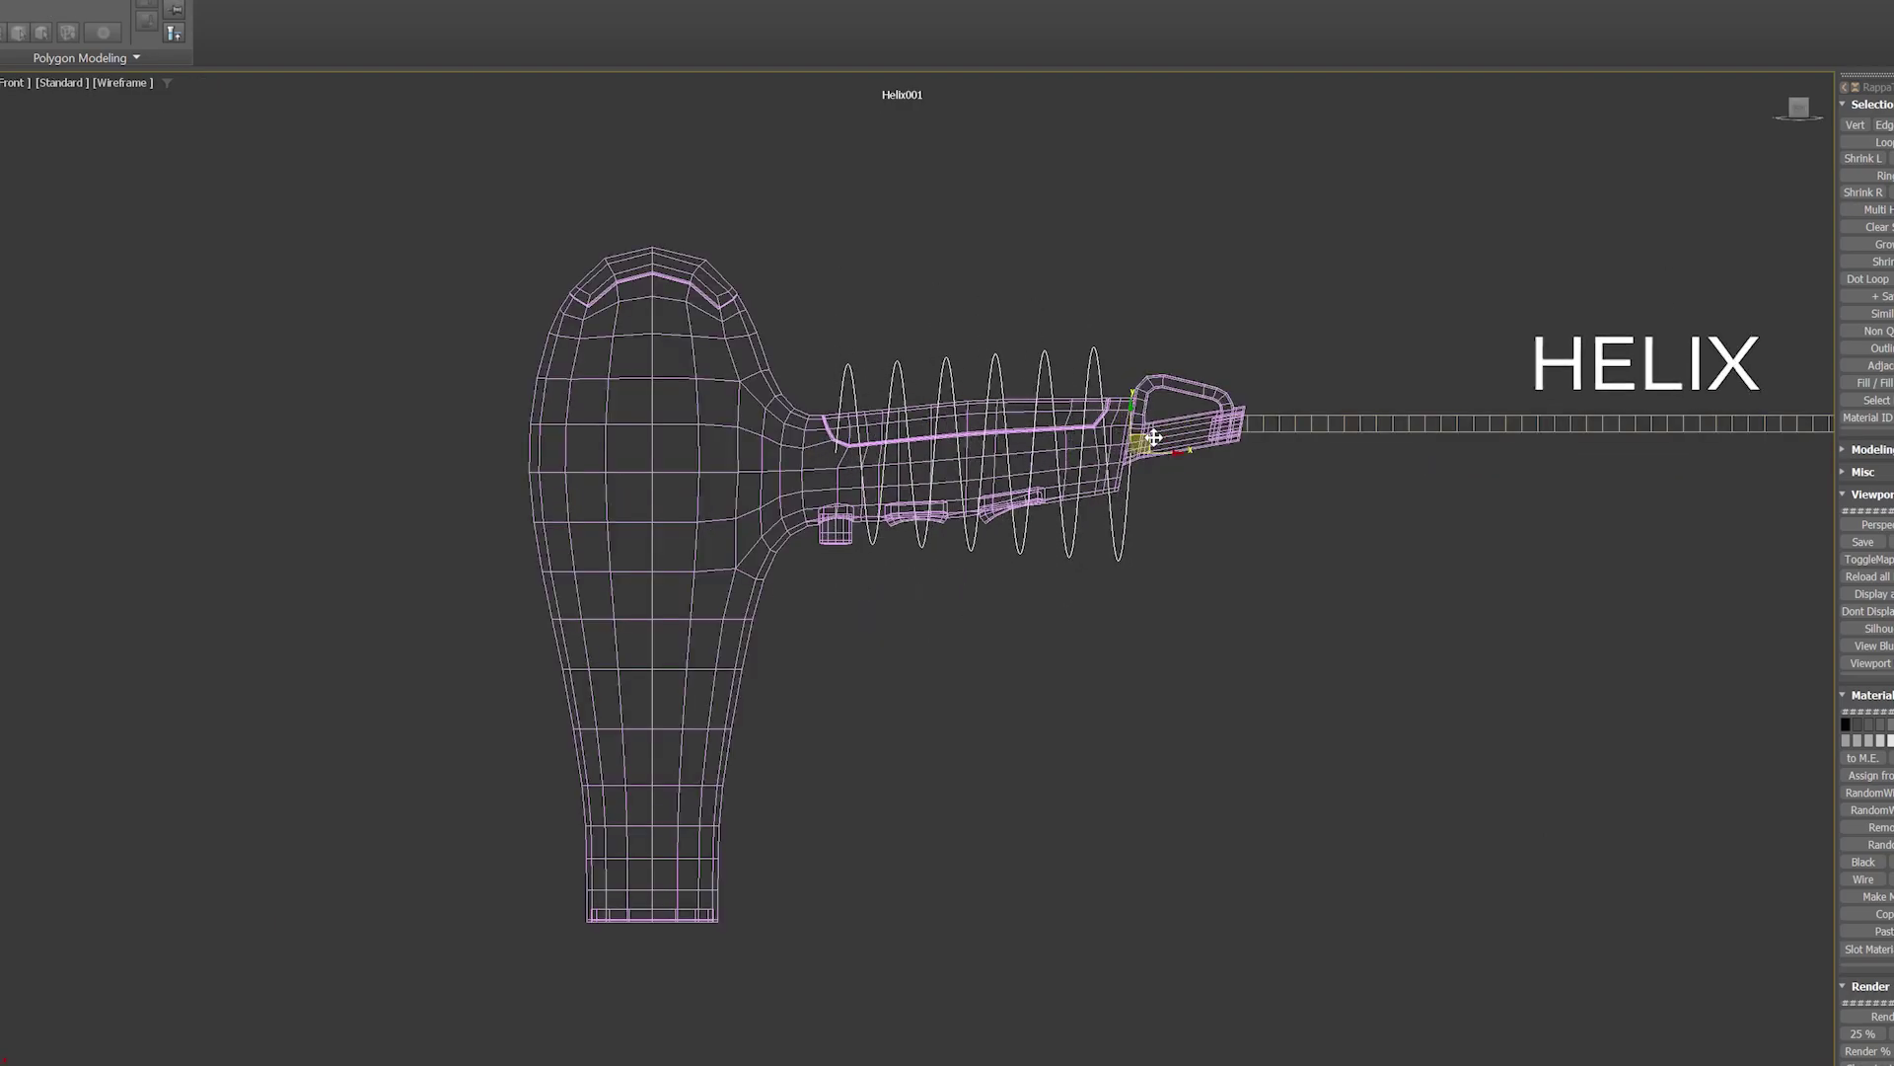
pyautogui.press('F3')
pyautogui.keyDown('alt'); pyautogui.moveTo(1154, 437); pyautogui.dragTo(1165, 468, button='middle'); pyautogui.keyUp('alt')
pyautogui.press('e')
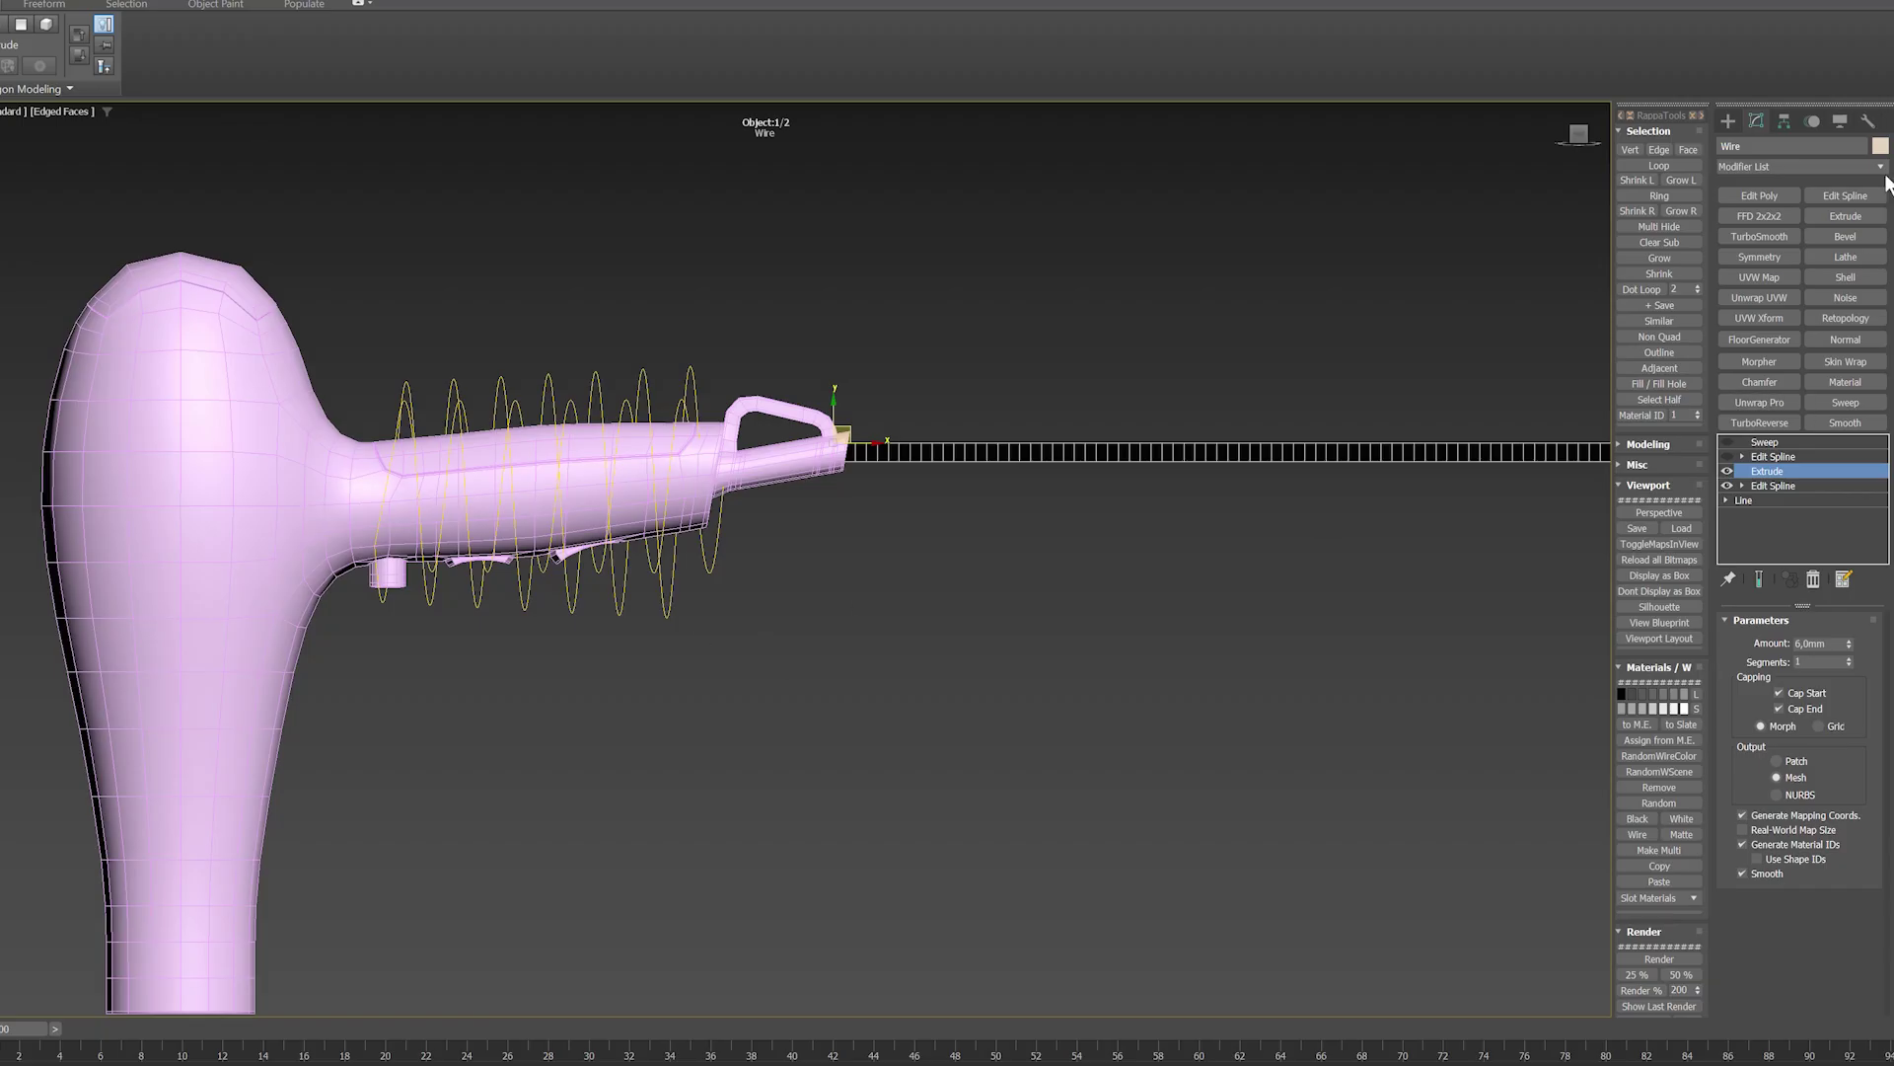
# Add a Path Deform modifier to the Wire strip along the helix, using the Y axis
pyautogui.click(1885, 179)
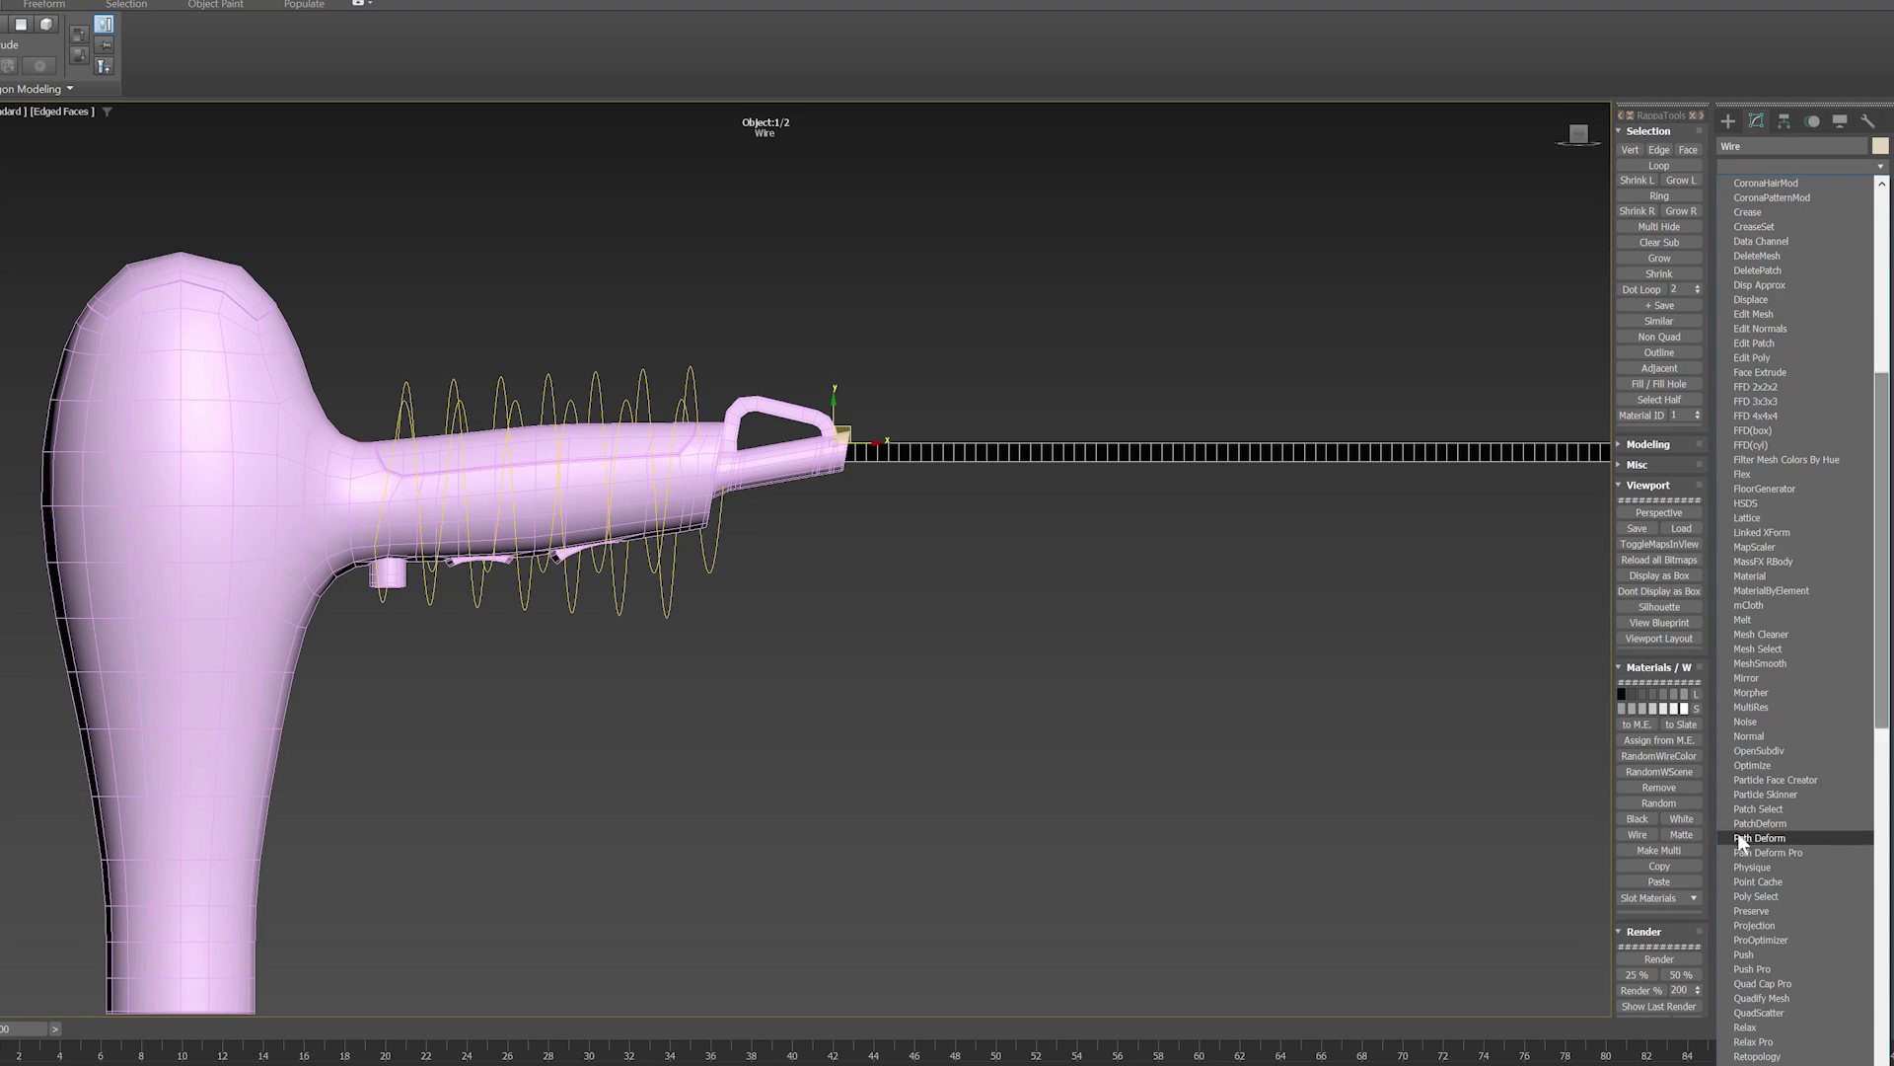
pyautogui.click(1768, 837)
pyautogui.click(1774, 845)
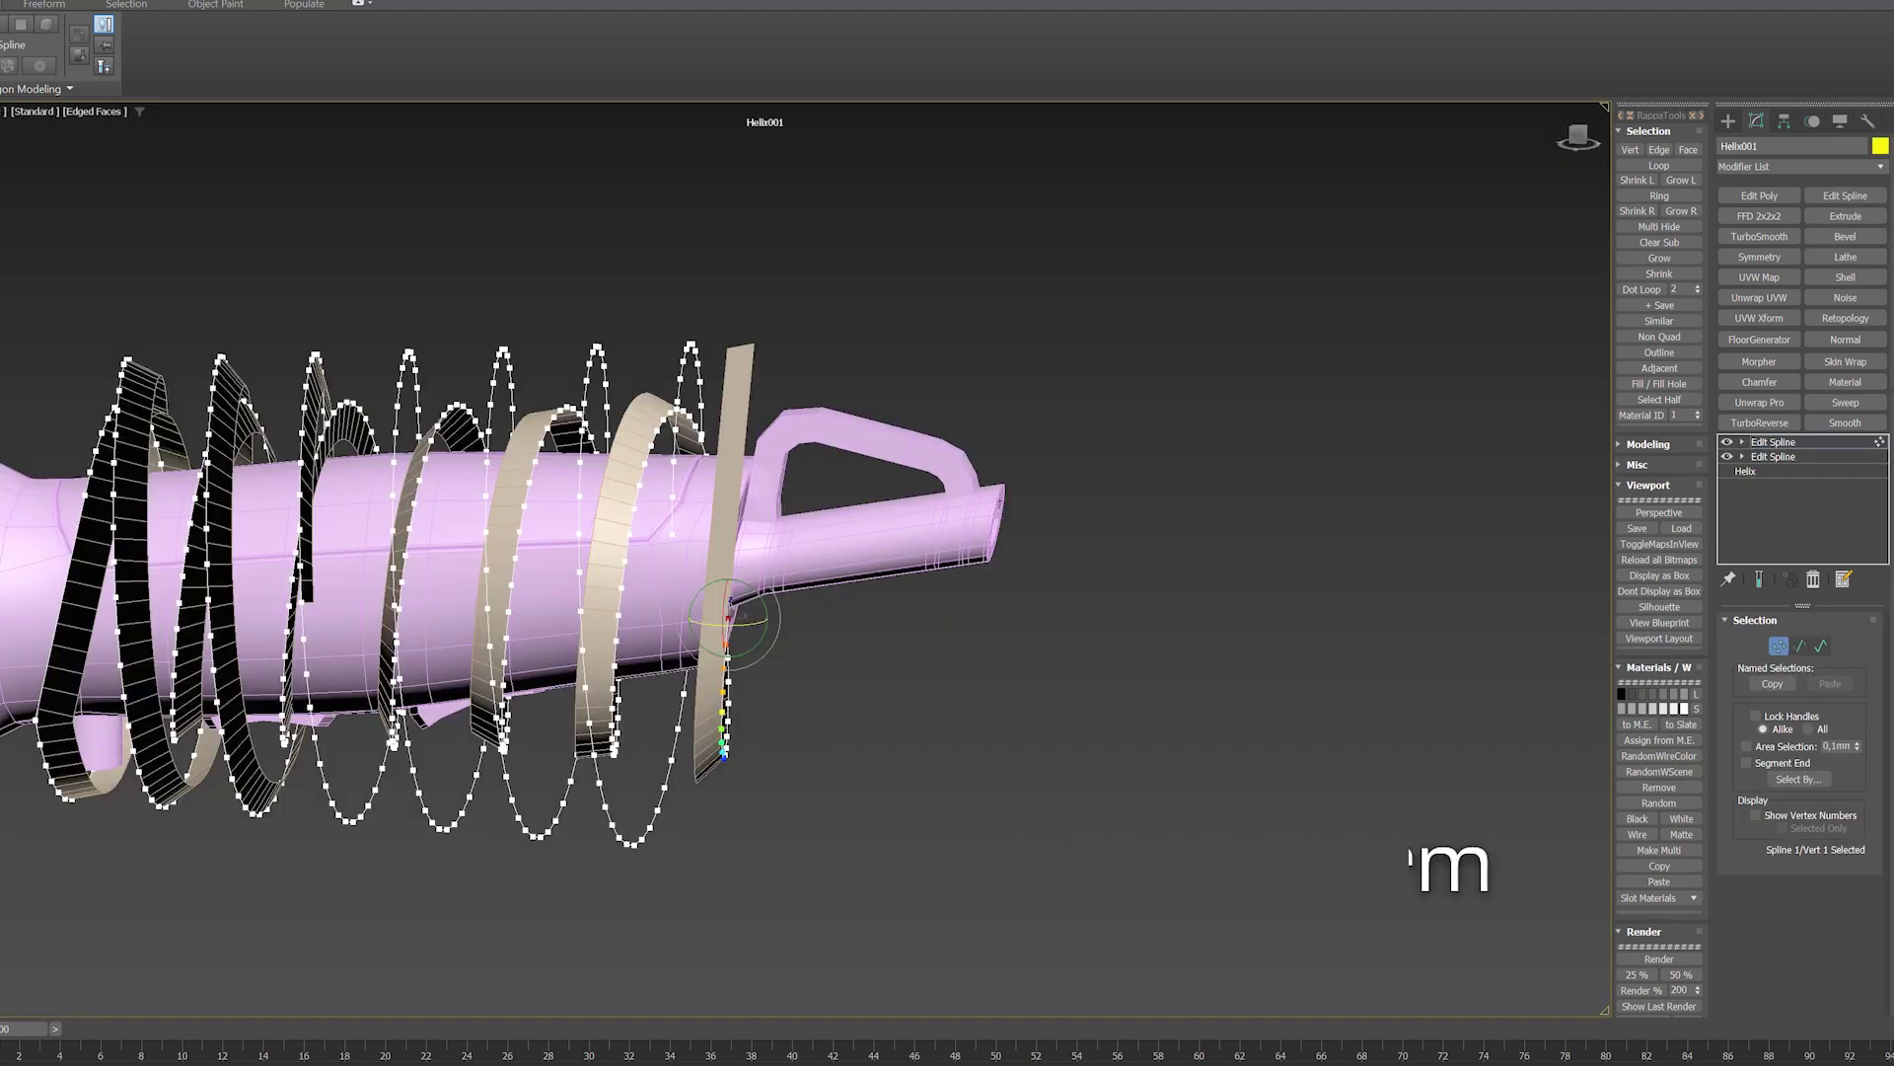
# Pull and rotate the helix's end vertices outward so its tail curls away from the nozzle
pyautogui.moveTo(804, 615); pyautogui.dragTo(1103, 624)
pyautogui.press('e')
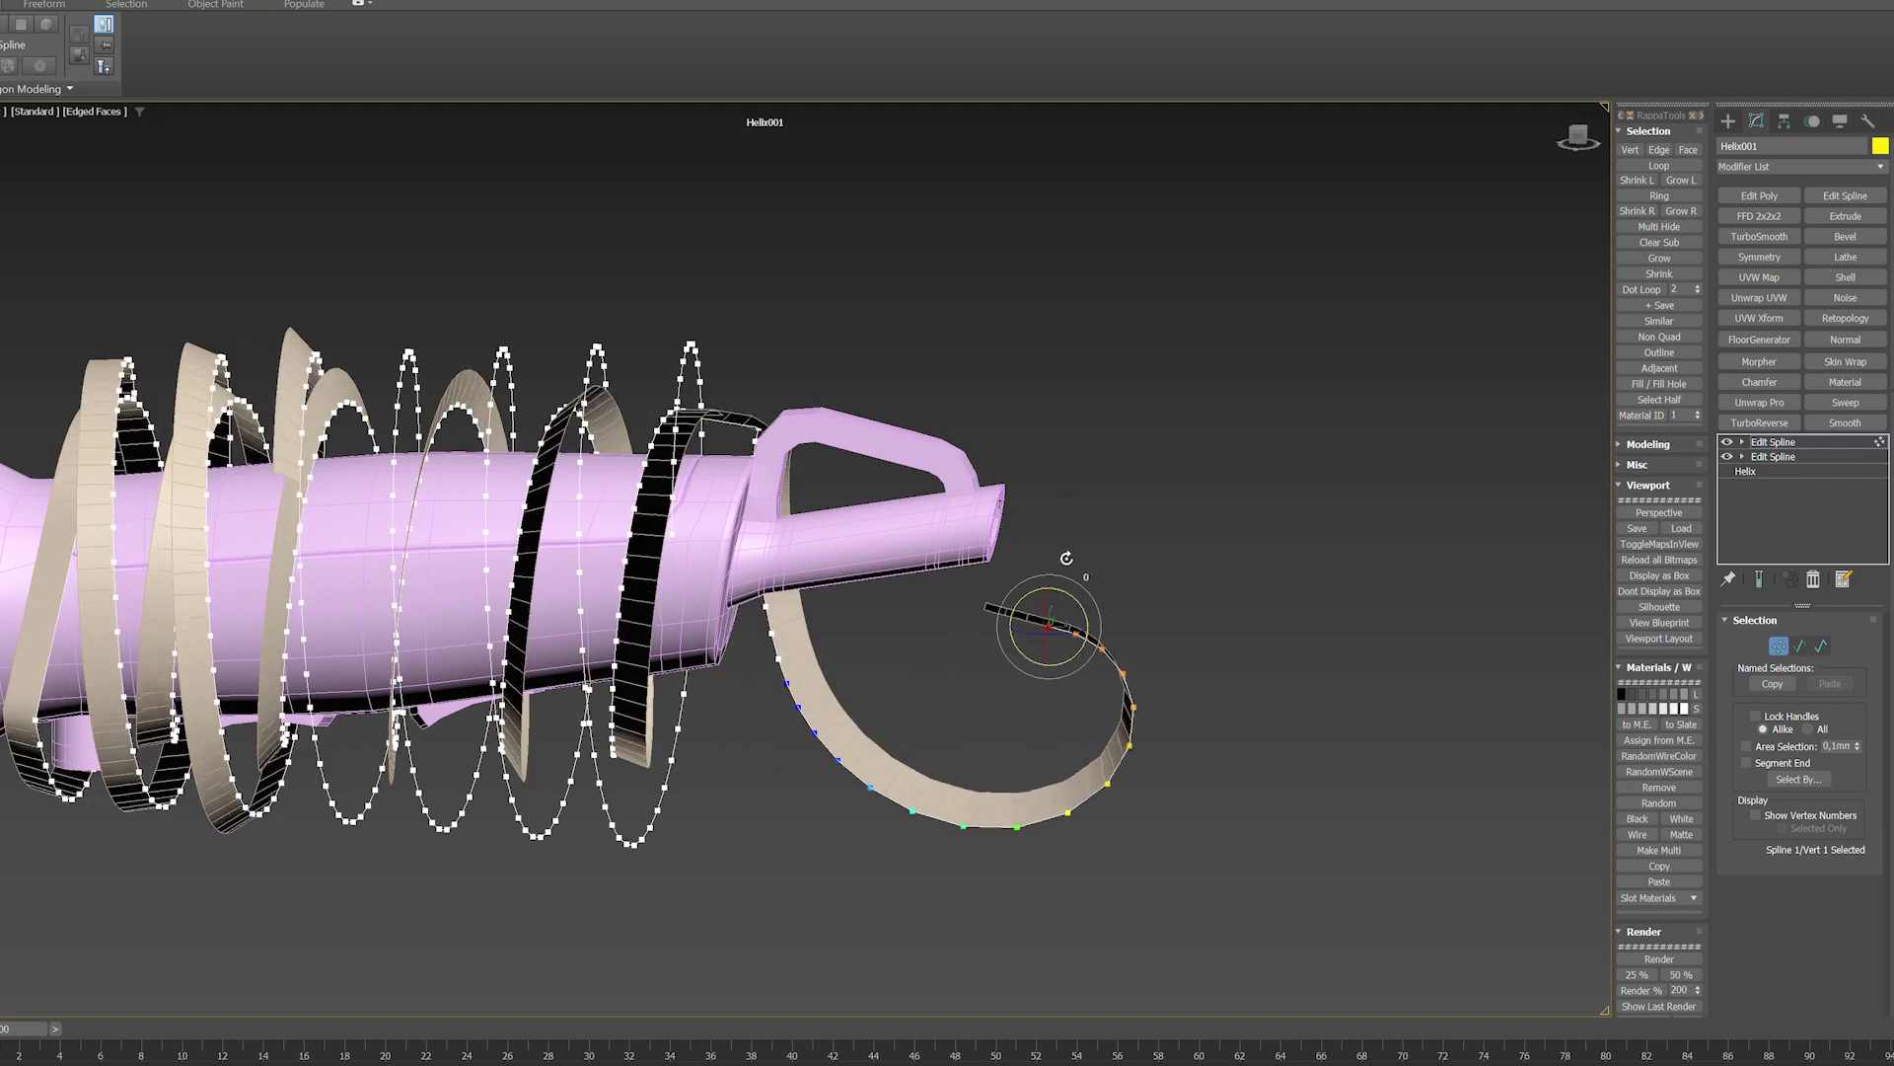
pyautogui.moveTo(1056, 532)
pyautogui.keyDown('alt'); pyautogui.mouseDown(button='middle')
pyautogui.moveTo(909, 549)
pyautogui.moveTo(1155, 530)
pyautogui.moveTo(1080, 654)
pyautogui.mouseUp(button='middle'); pyautogui.keyUp('alt')
pyautogui.click(1080, 641)
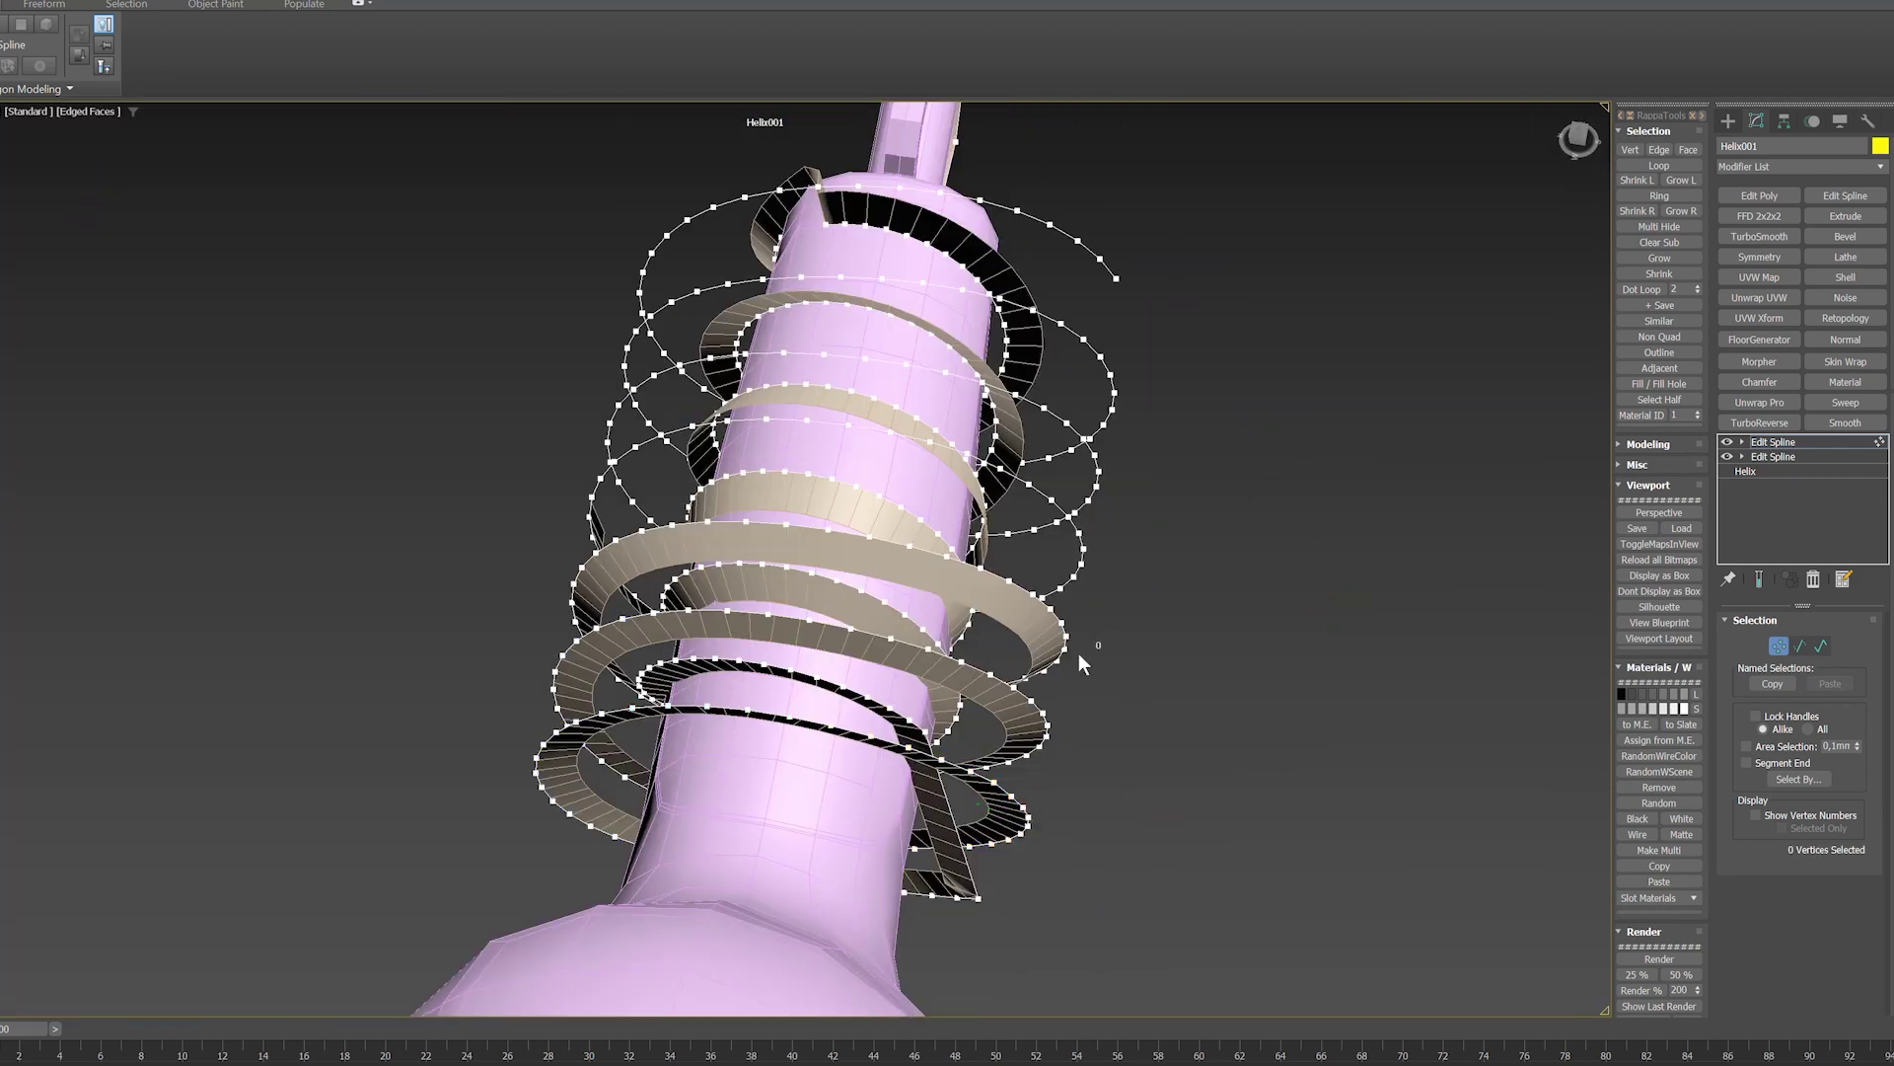
pyautogui.keyDown('alt'); pyautogui.moveTo(939, 892); pyautogui.dragTo(652, 673, button='middle'); pyautogui.keyUp('alt')
pyautogui.click(652, 673)
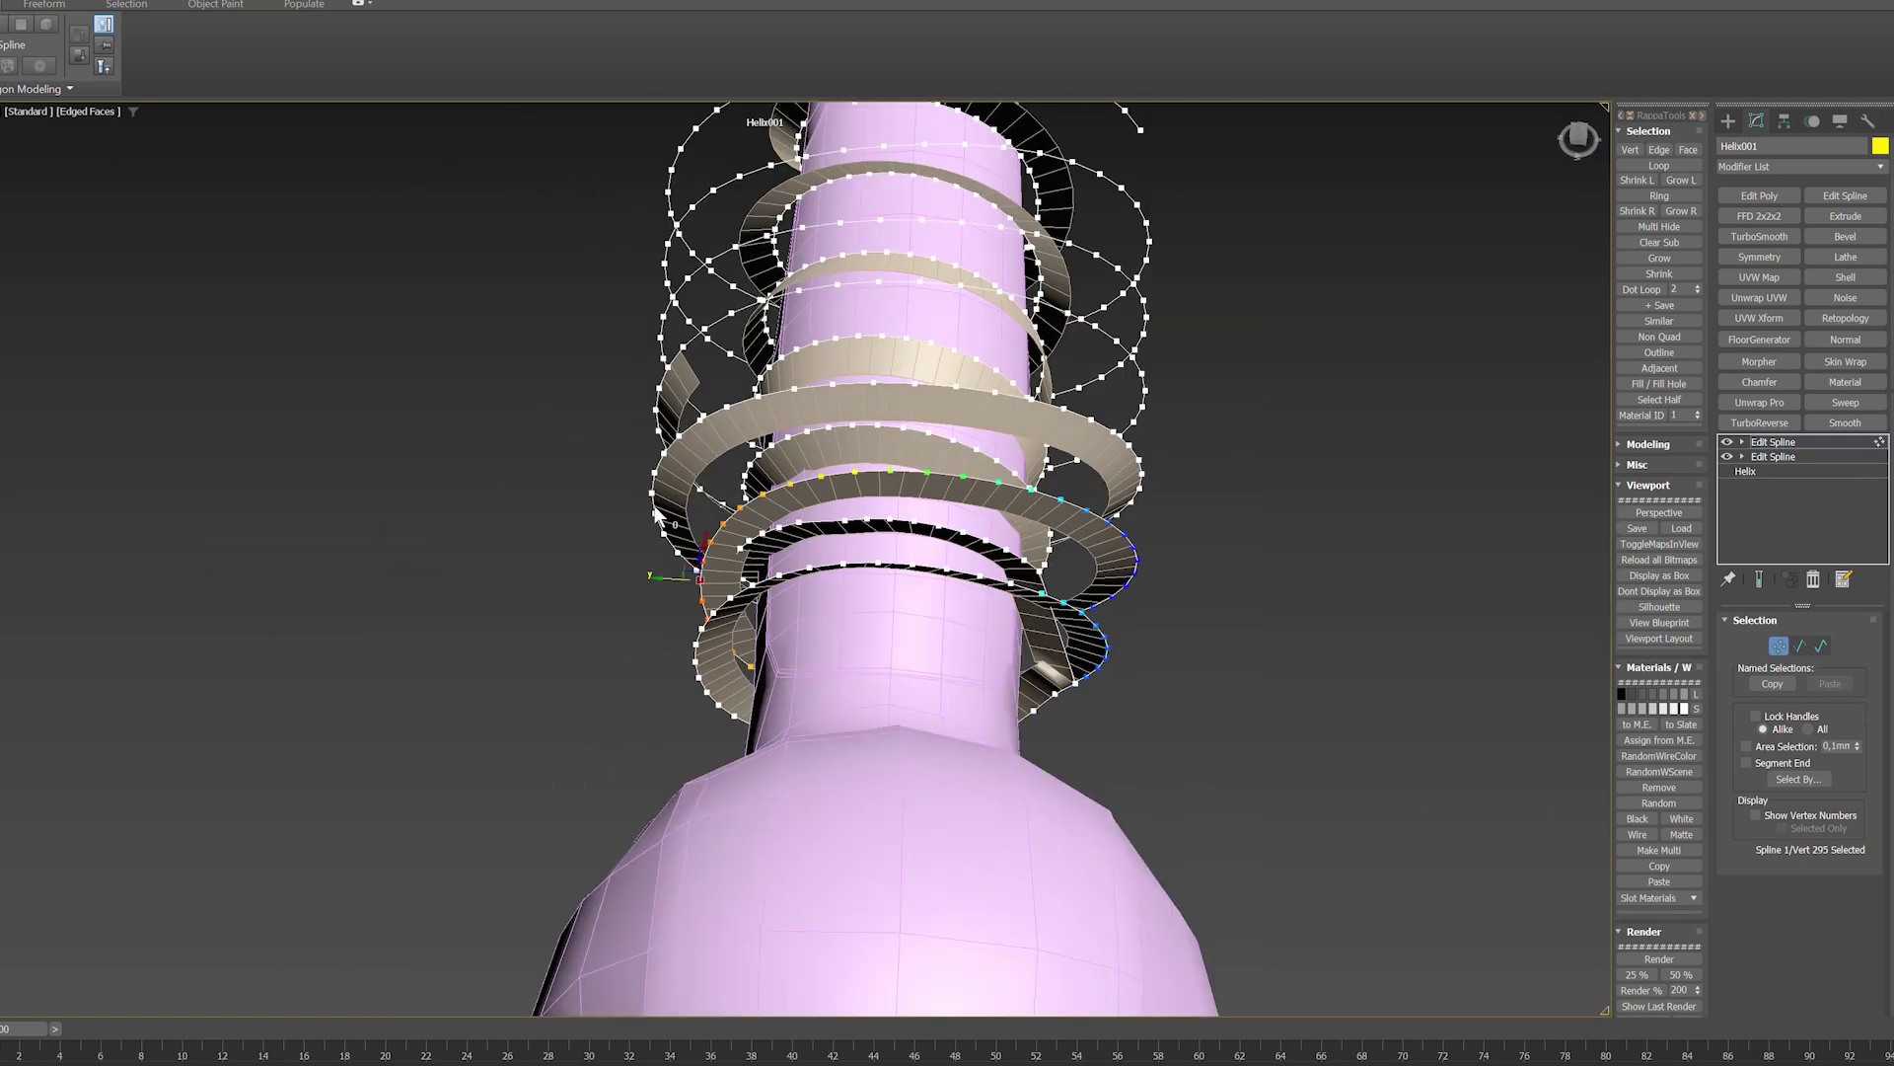
pyautogui.keyDown('alt'); pyautogui.moveTo(656, 513); pyautogui.dragTo(1124, 572, button='middle'); pyautogui.keyUp('alt')
pyautogui.click(1125, 572)
pyautogui.keyDown('alt'); pyautogui.moveTo(786, 422); pyautogui.dragTo(1125, 331, button='middle'); pyautogui.keyUp('alt')
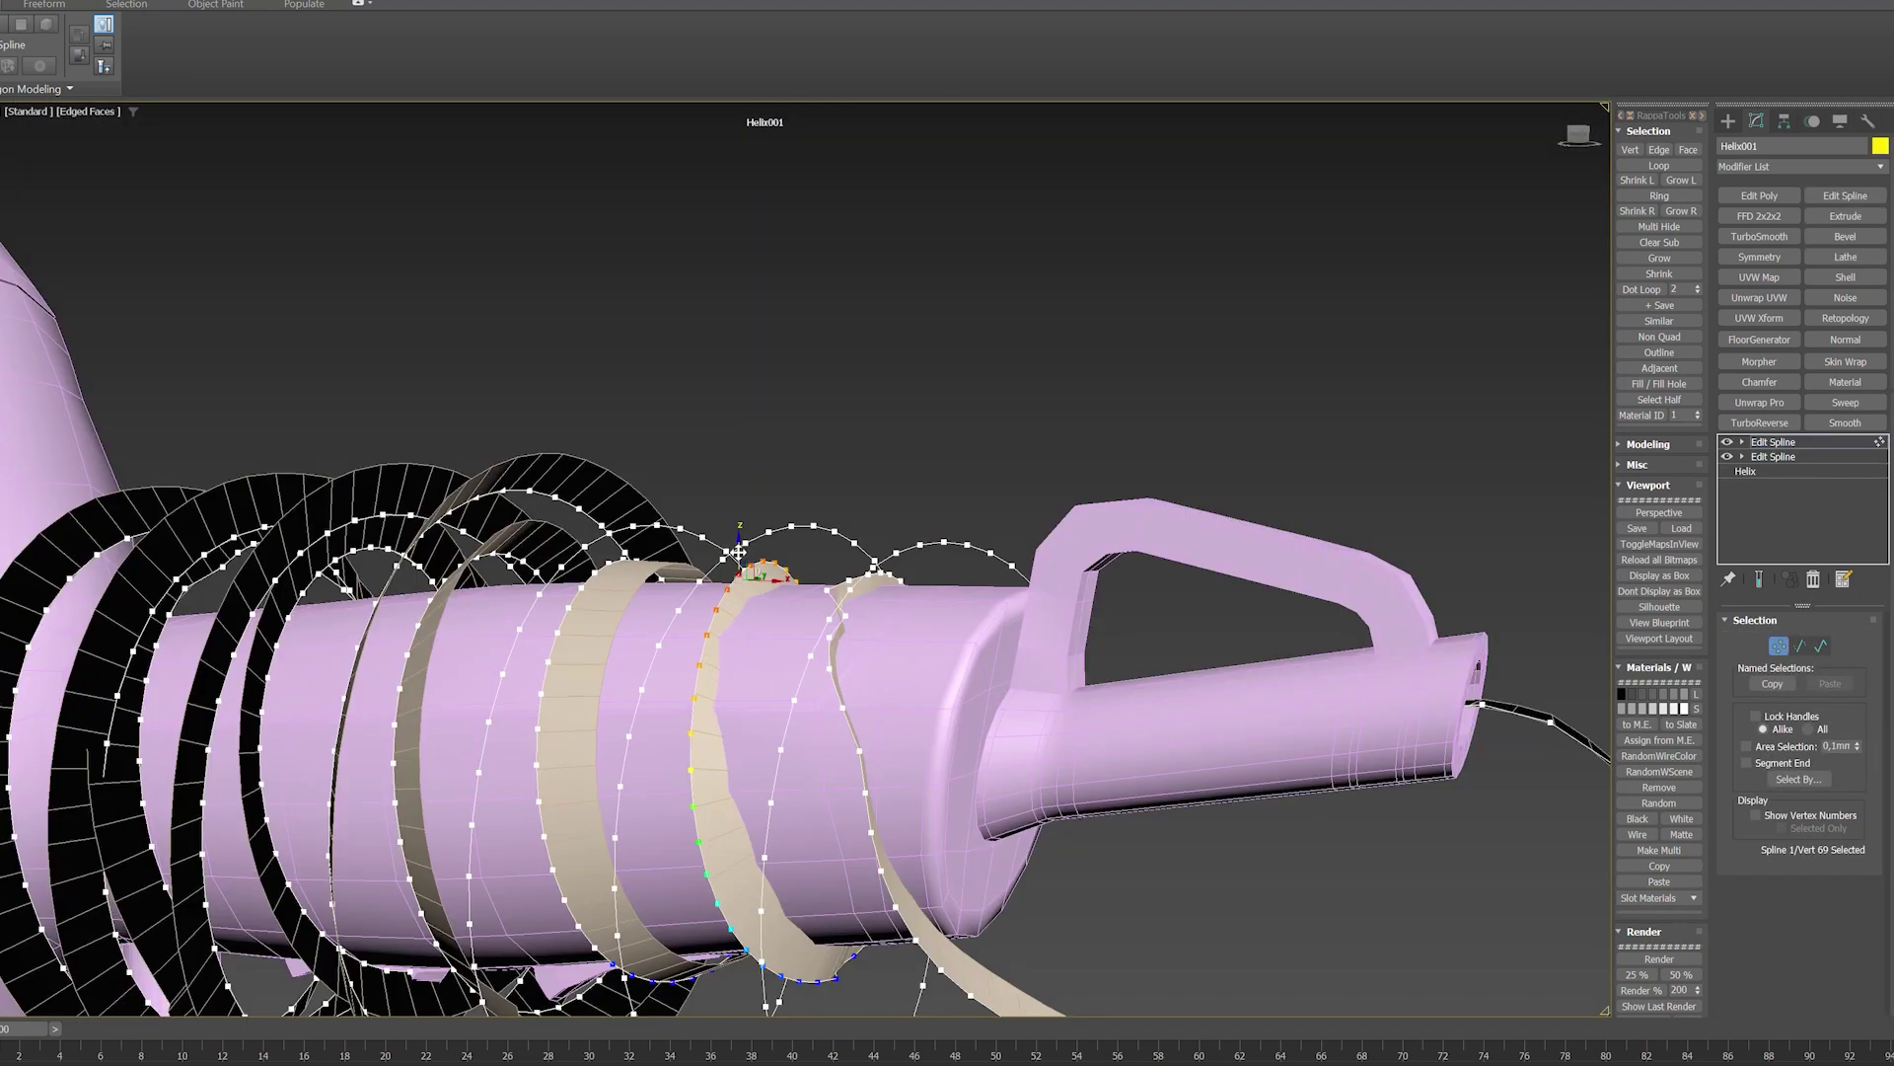
pyautogui.keyDown('alt'); pyautogui.moveTo(736, 531); pyautogui.dragTo(719, 603, button='middle'); pyautogui.keyUp('alt')
pyautogui.click(718, 604)
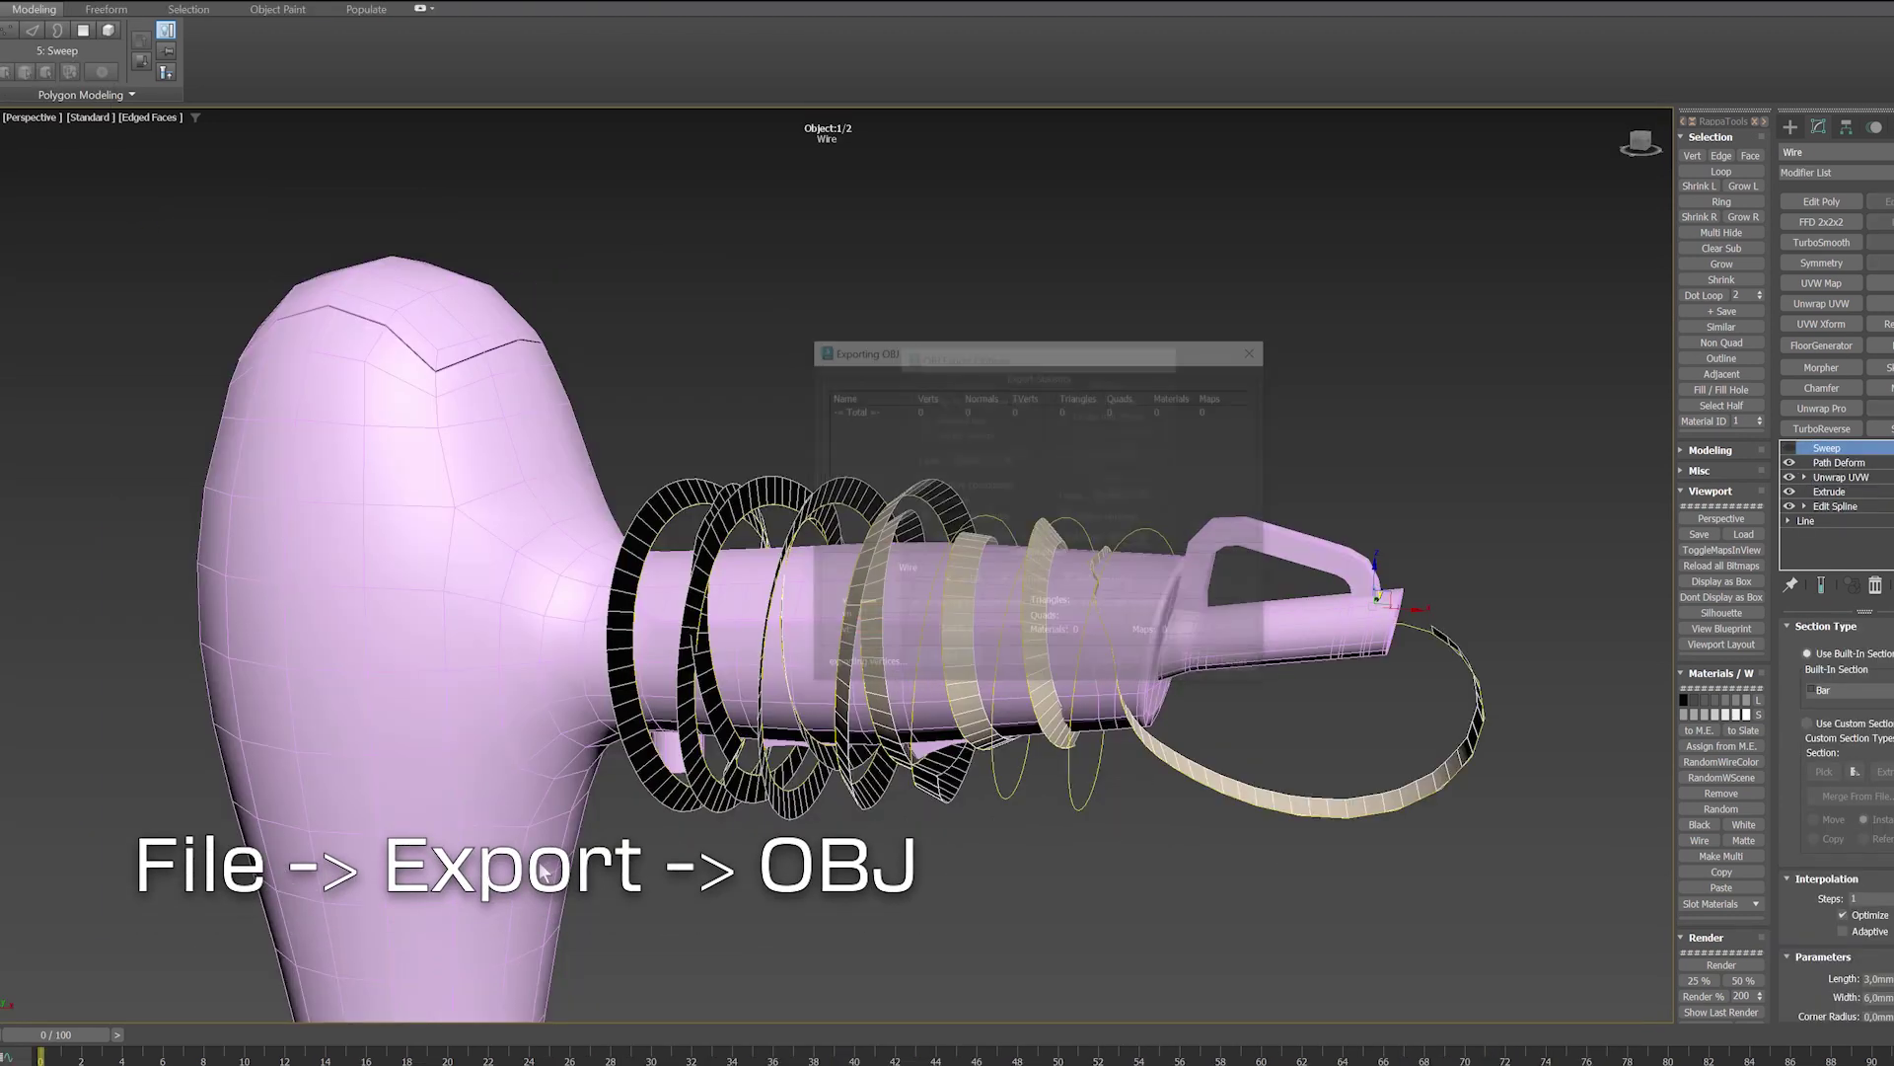
# Export the model as OBJ and import the ribbon into Marvelous Designer as a Garment
pyautogui.click(1232, 661)
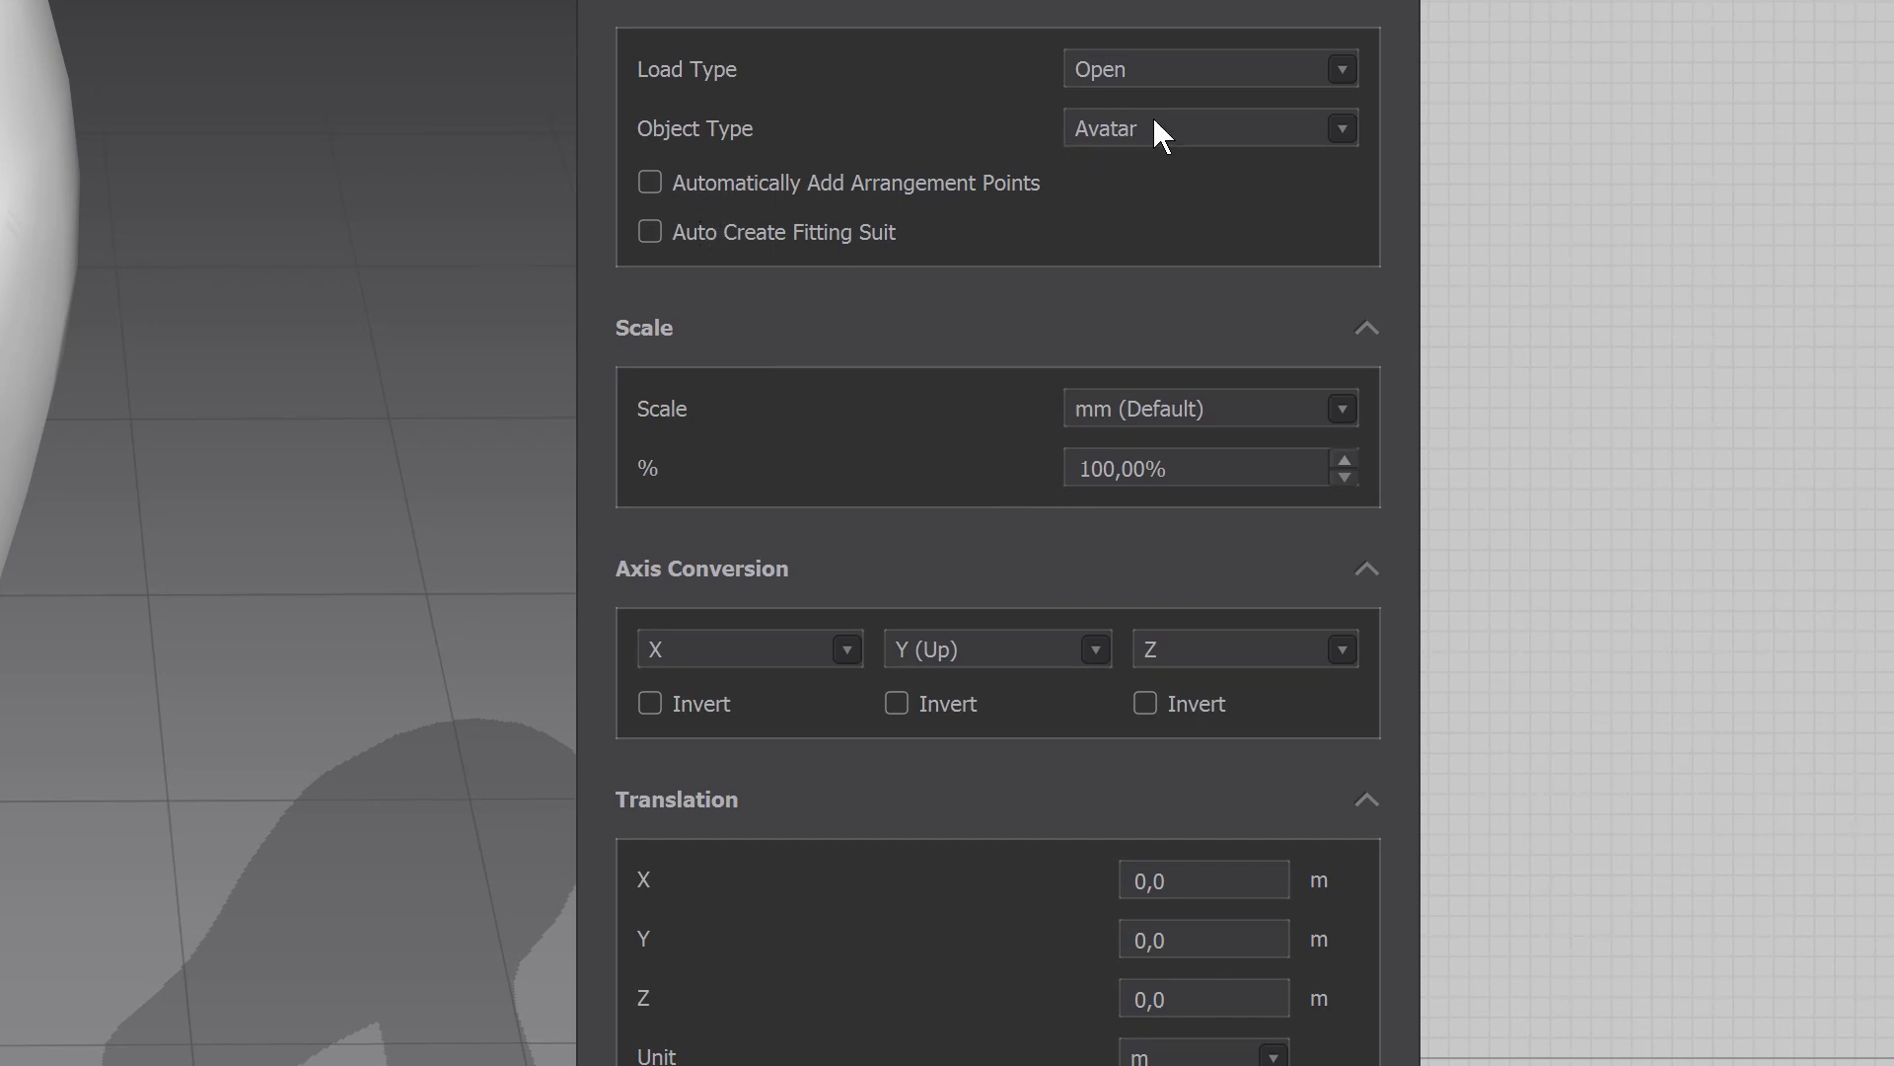
pyautogui.click(1150, 207)
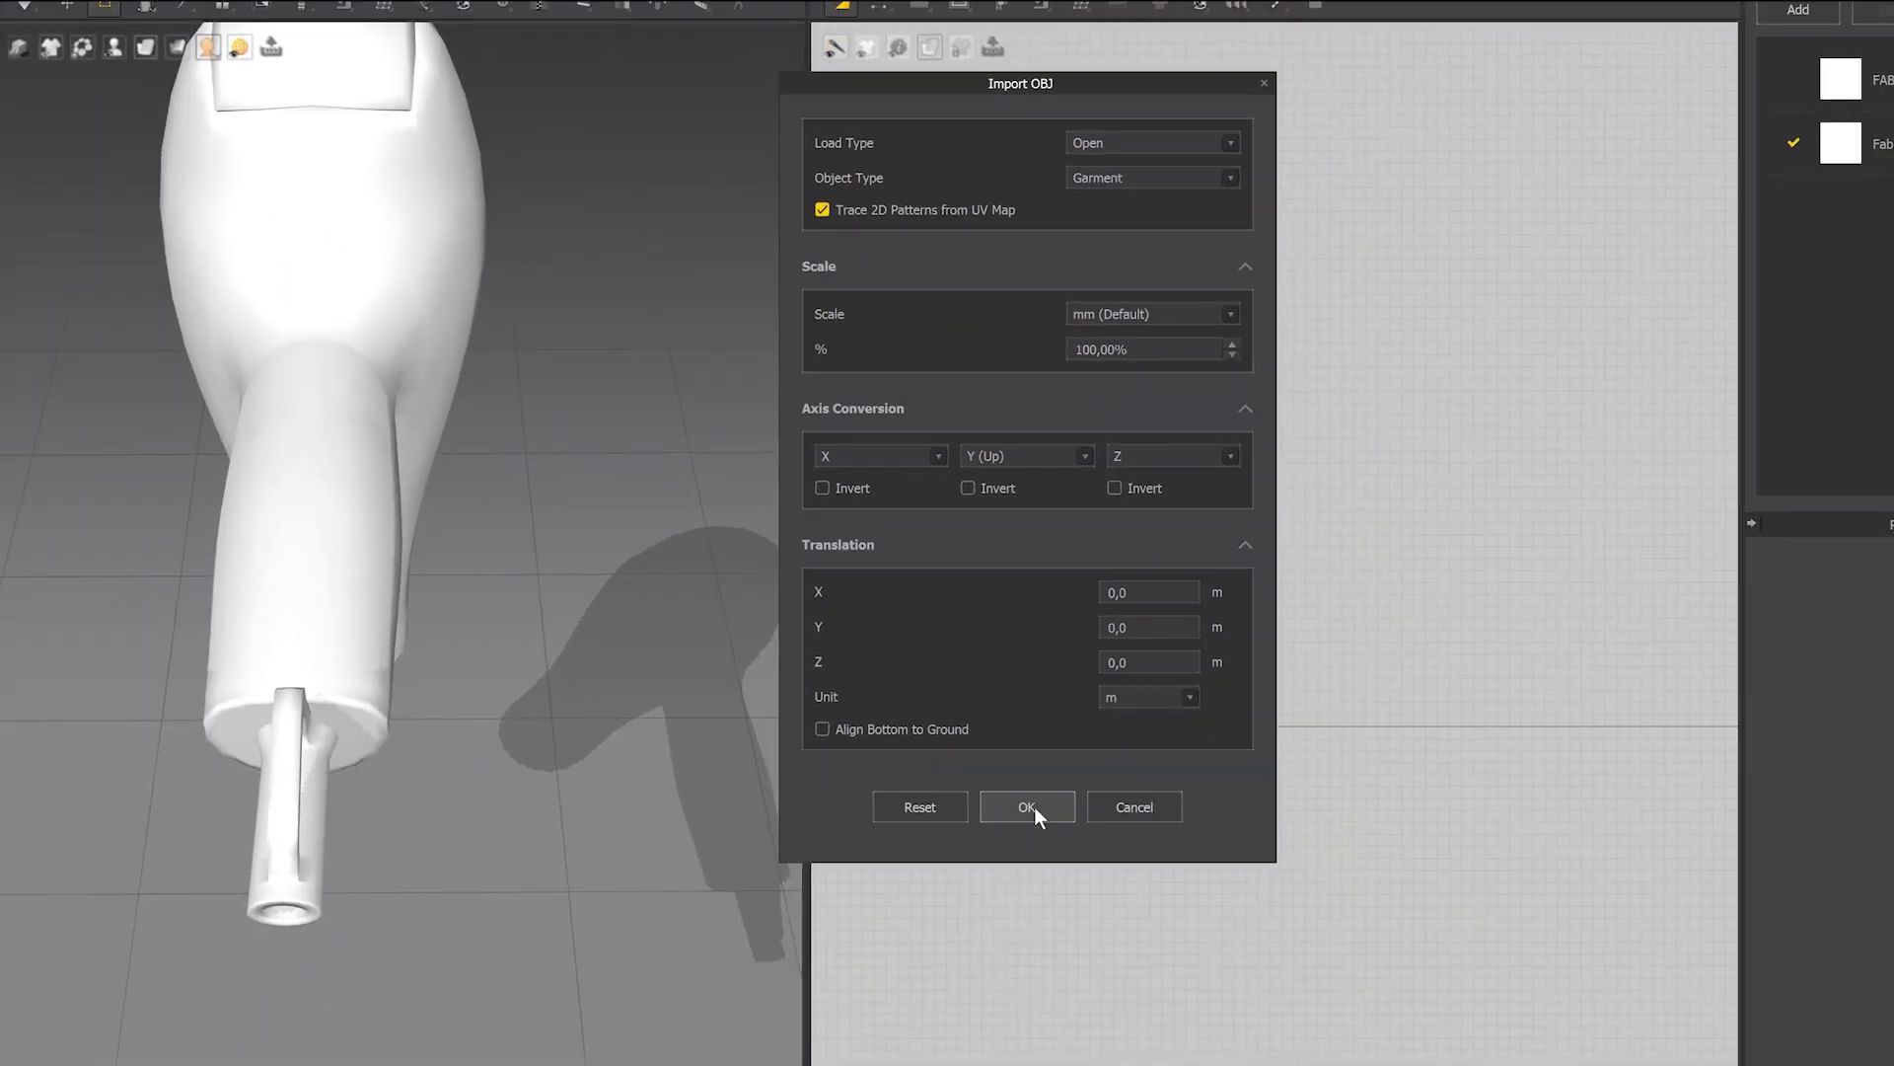
pyautogui.click(1034, 807)
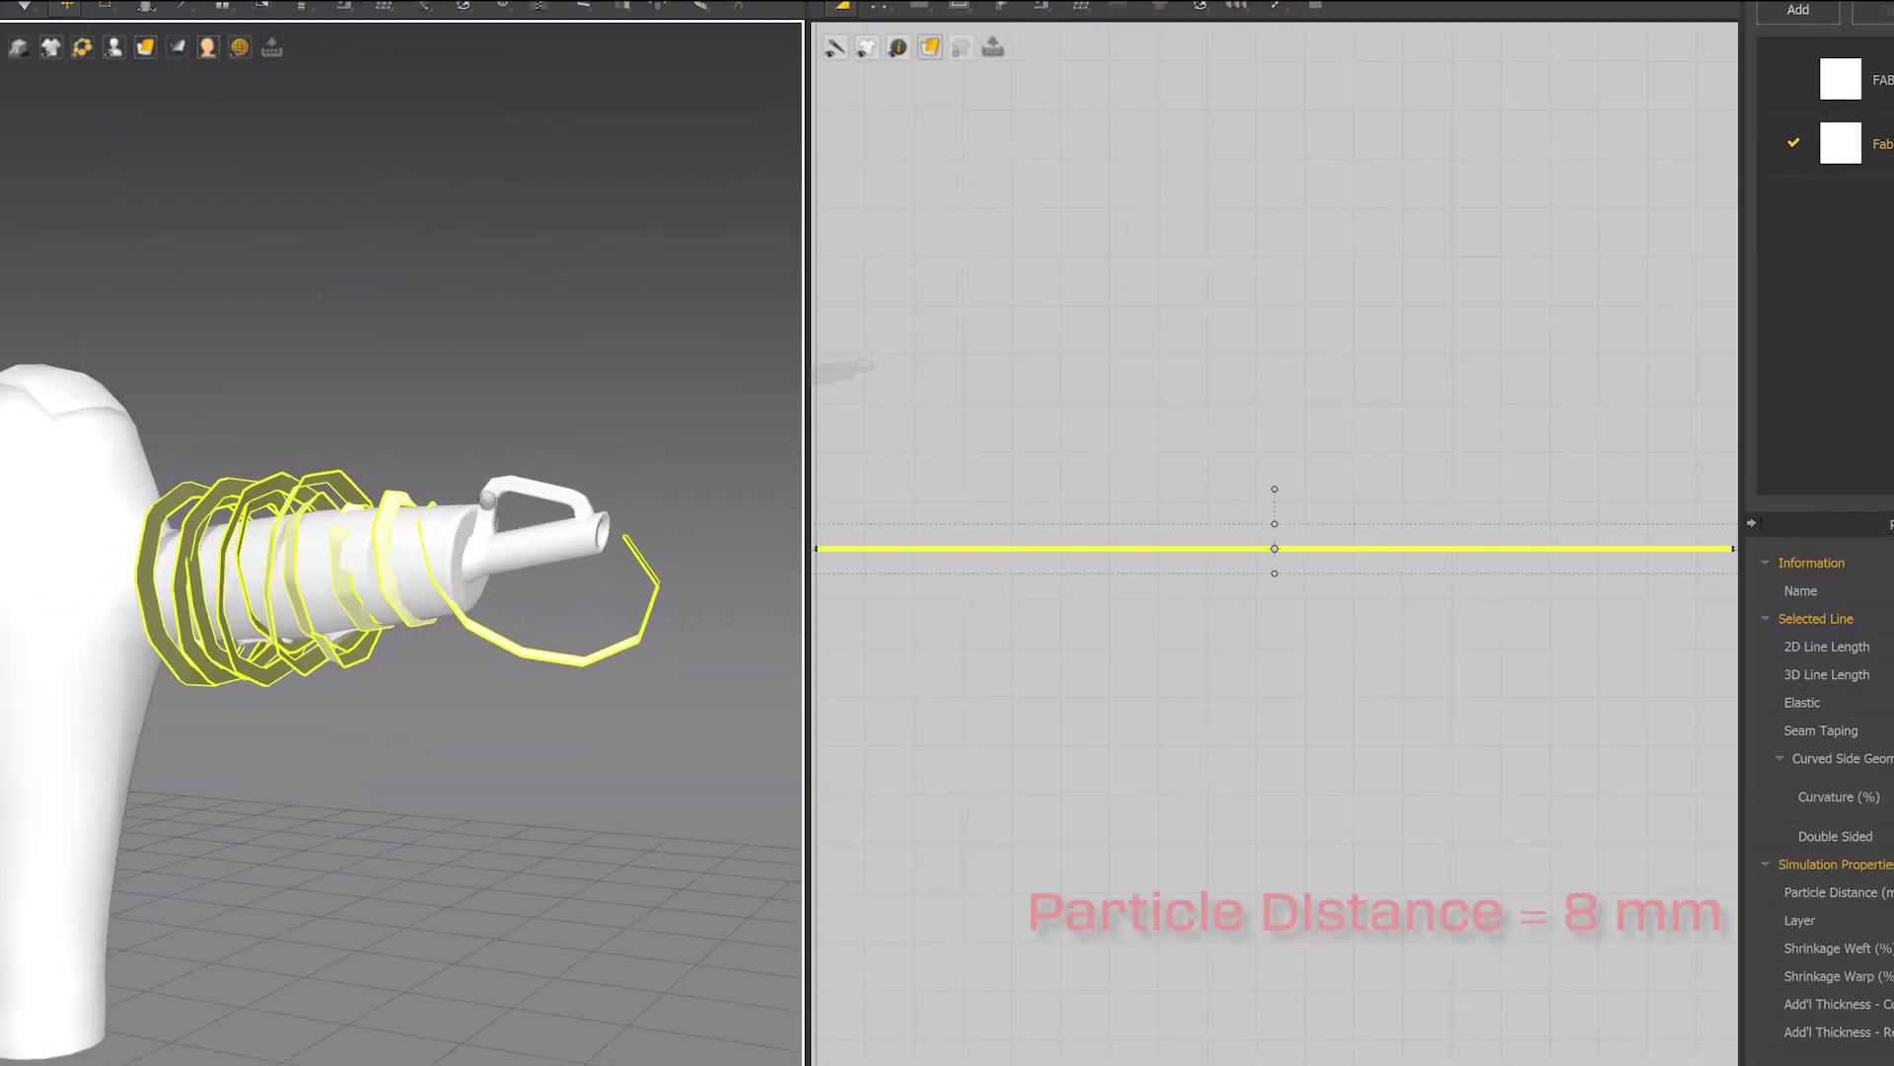
# Let the simulated ribbon settle around the handle, dragging its end down toward the floor
pyautogui.click(584, 577)
pyautogui.moveTo(584, 577)
pyautogui.mouseDown(button='right')
pyautogui.moveTo(296, 611)
pyautogui.moveTo(360, 496)
pyautogui.mouseUp(button='right')
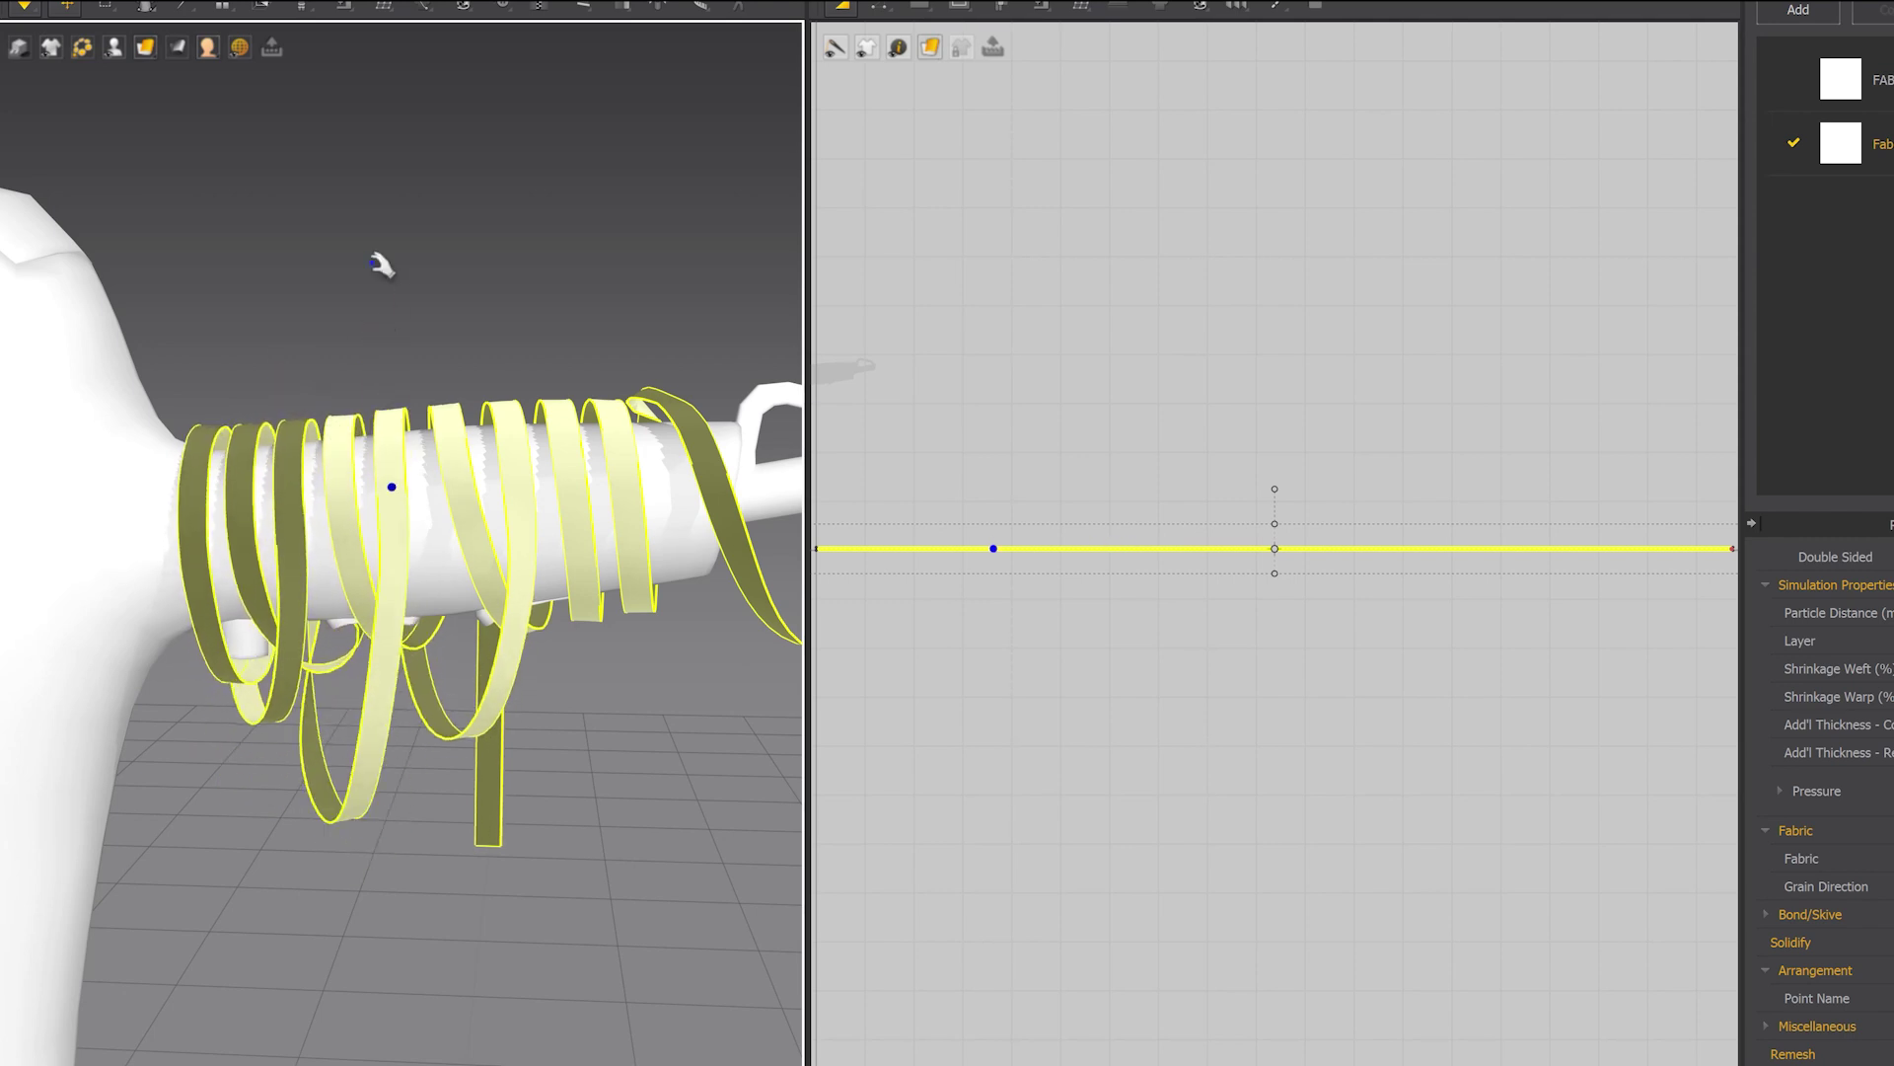
pyautogui.moveTo(380, 265); pyautogui.dragTo(395, 296, button='right')
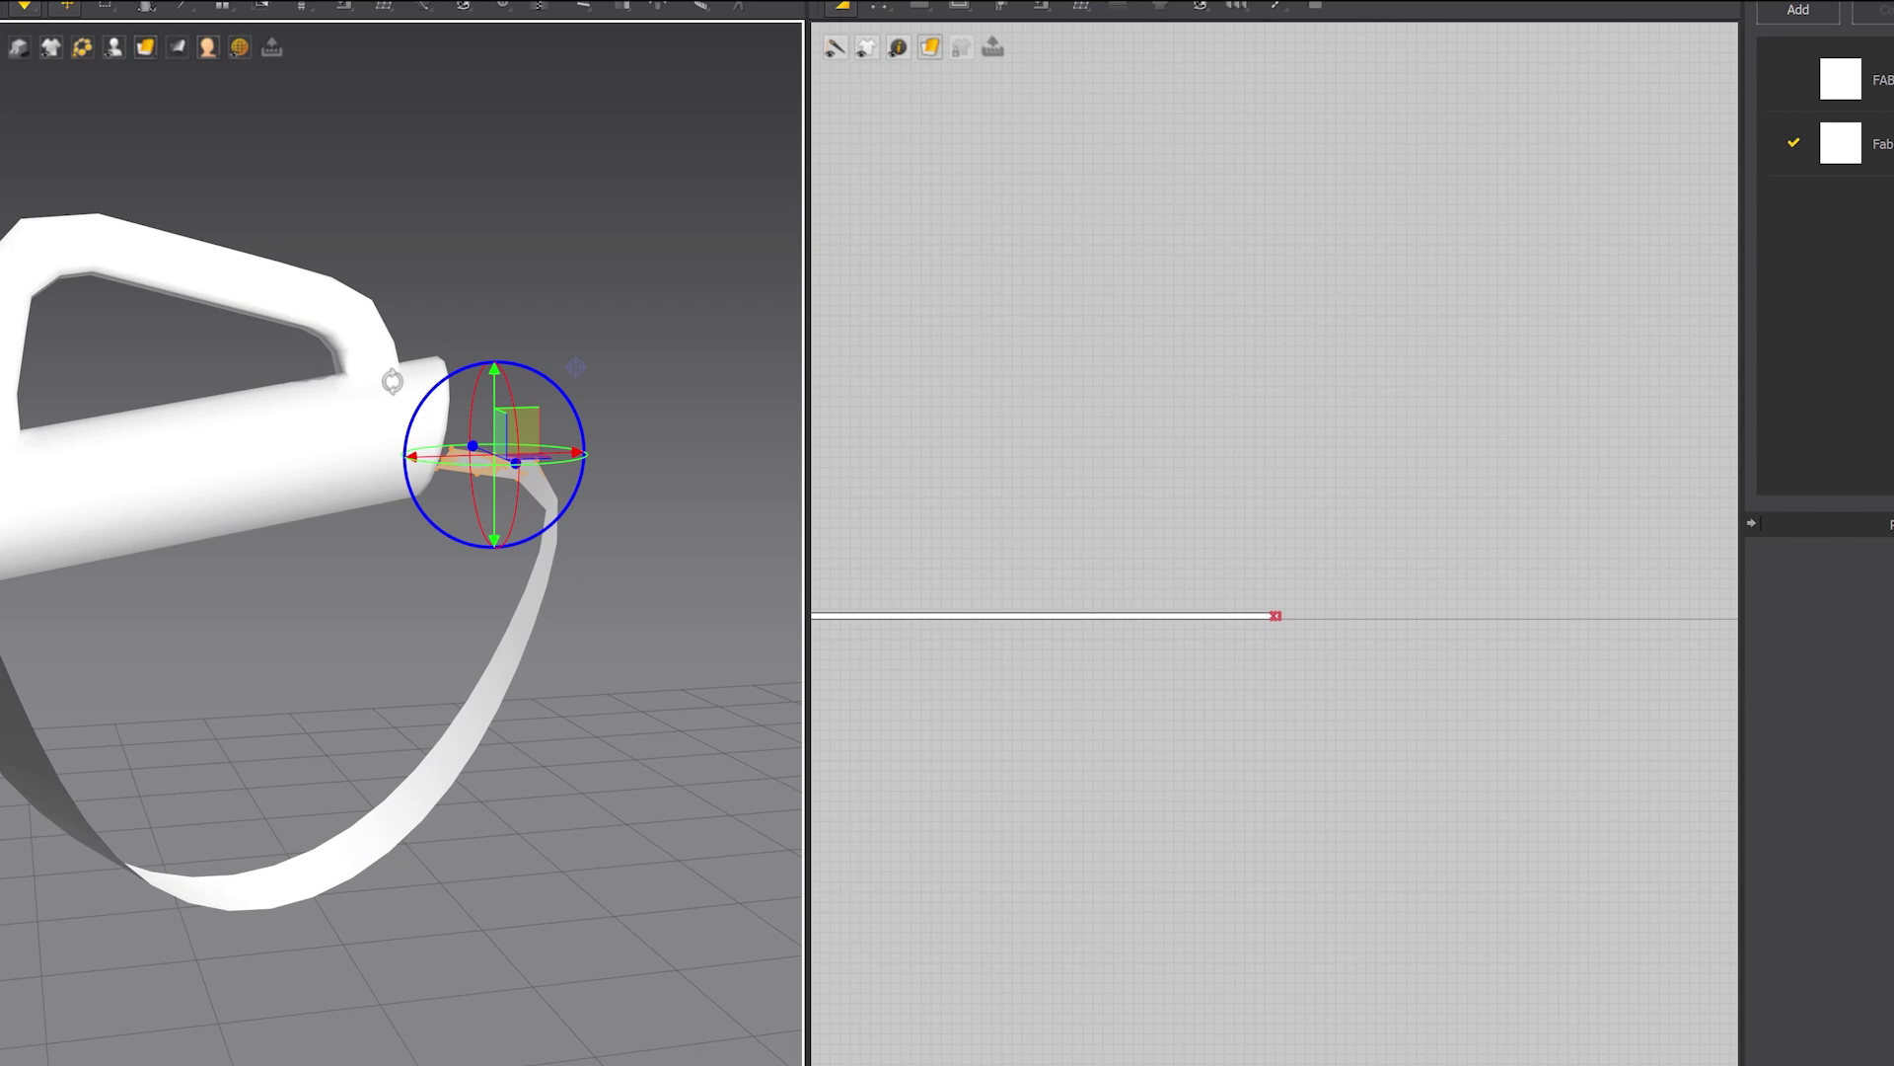
pyautogui.moveTo(392, 380); pyautogui.dragTo(374, 434, button='right')
pyautogui.moveTo(483, 372); pyautogui.dragTo(393, 612, button='right')
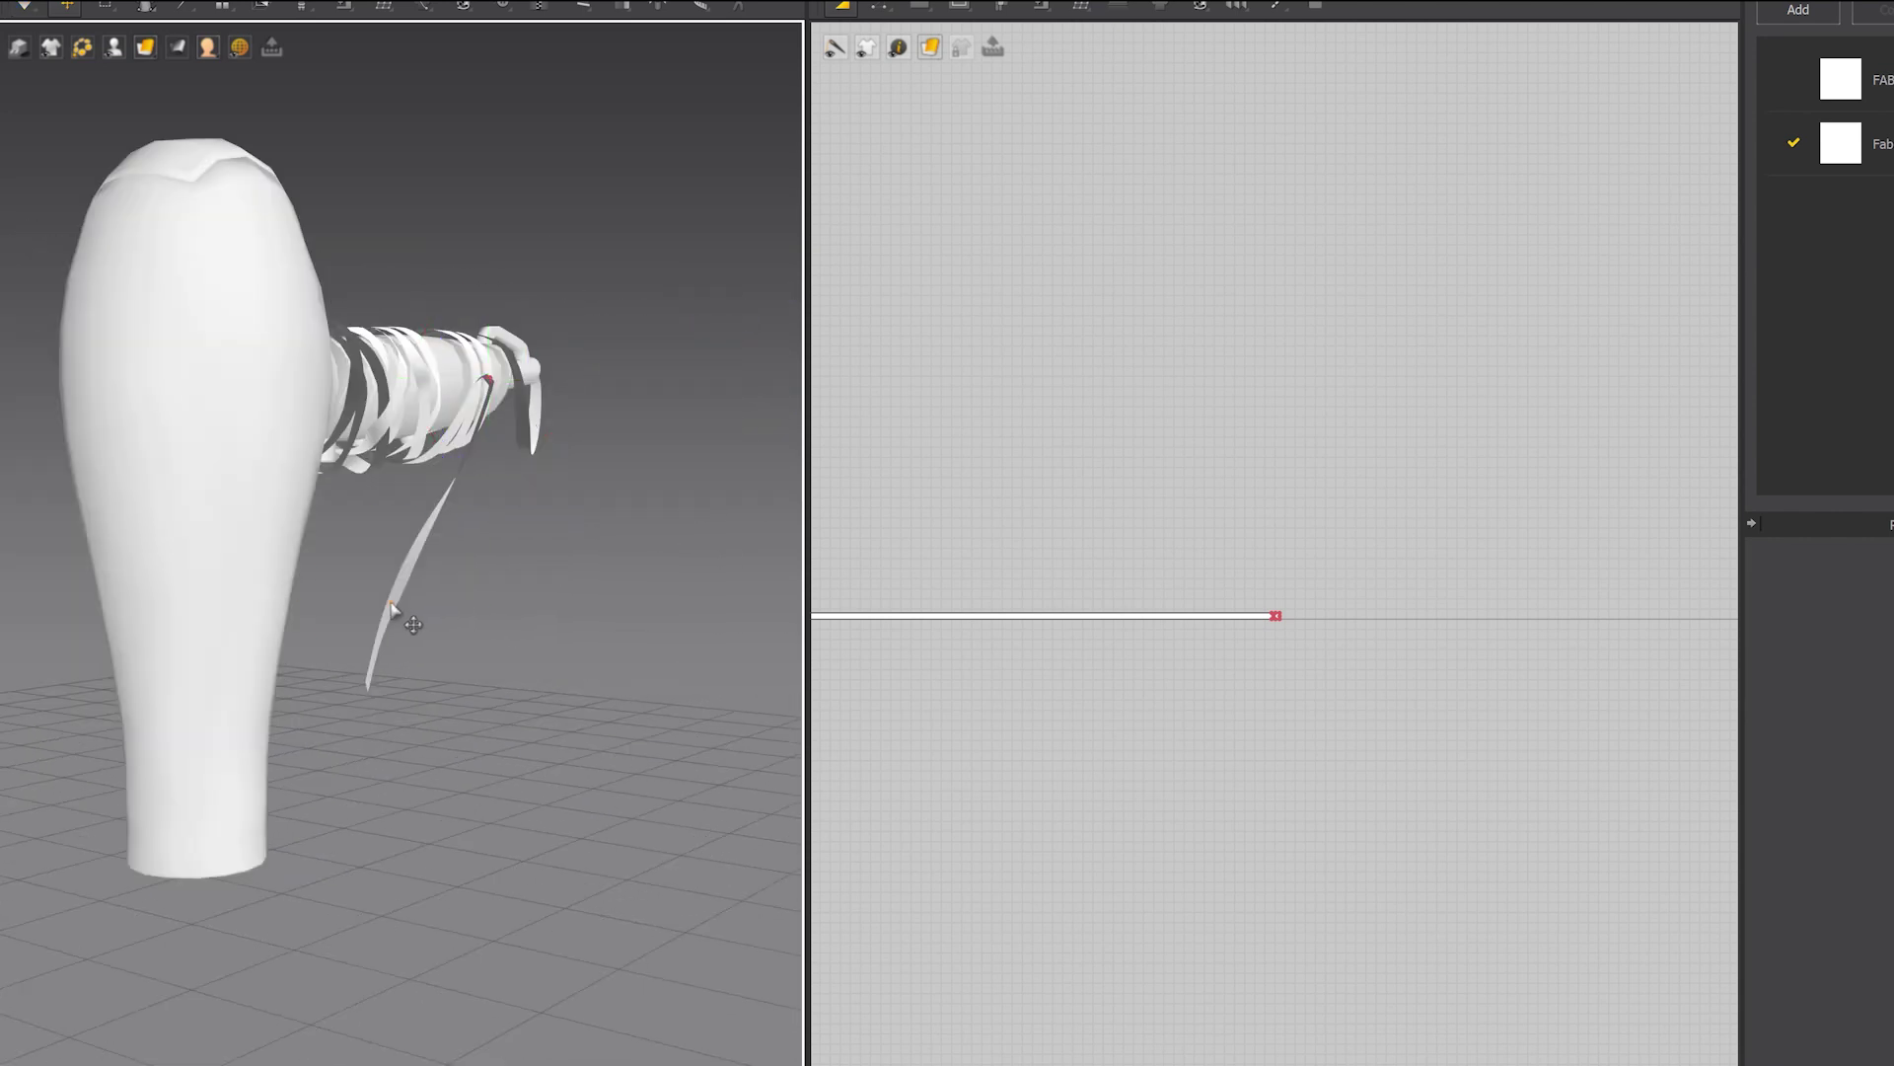
pyautogui.moveTo(415, 144)
pyautogui.mouseDown(button='right')
pyautogui.moveTo(322, 318)
pyautogui.moveTo(362, 313)
pyautogui.mouseUp(button='right')
pyautogui.moveTo(409, 301); pyautogui.dragTo(384, 667)
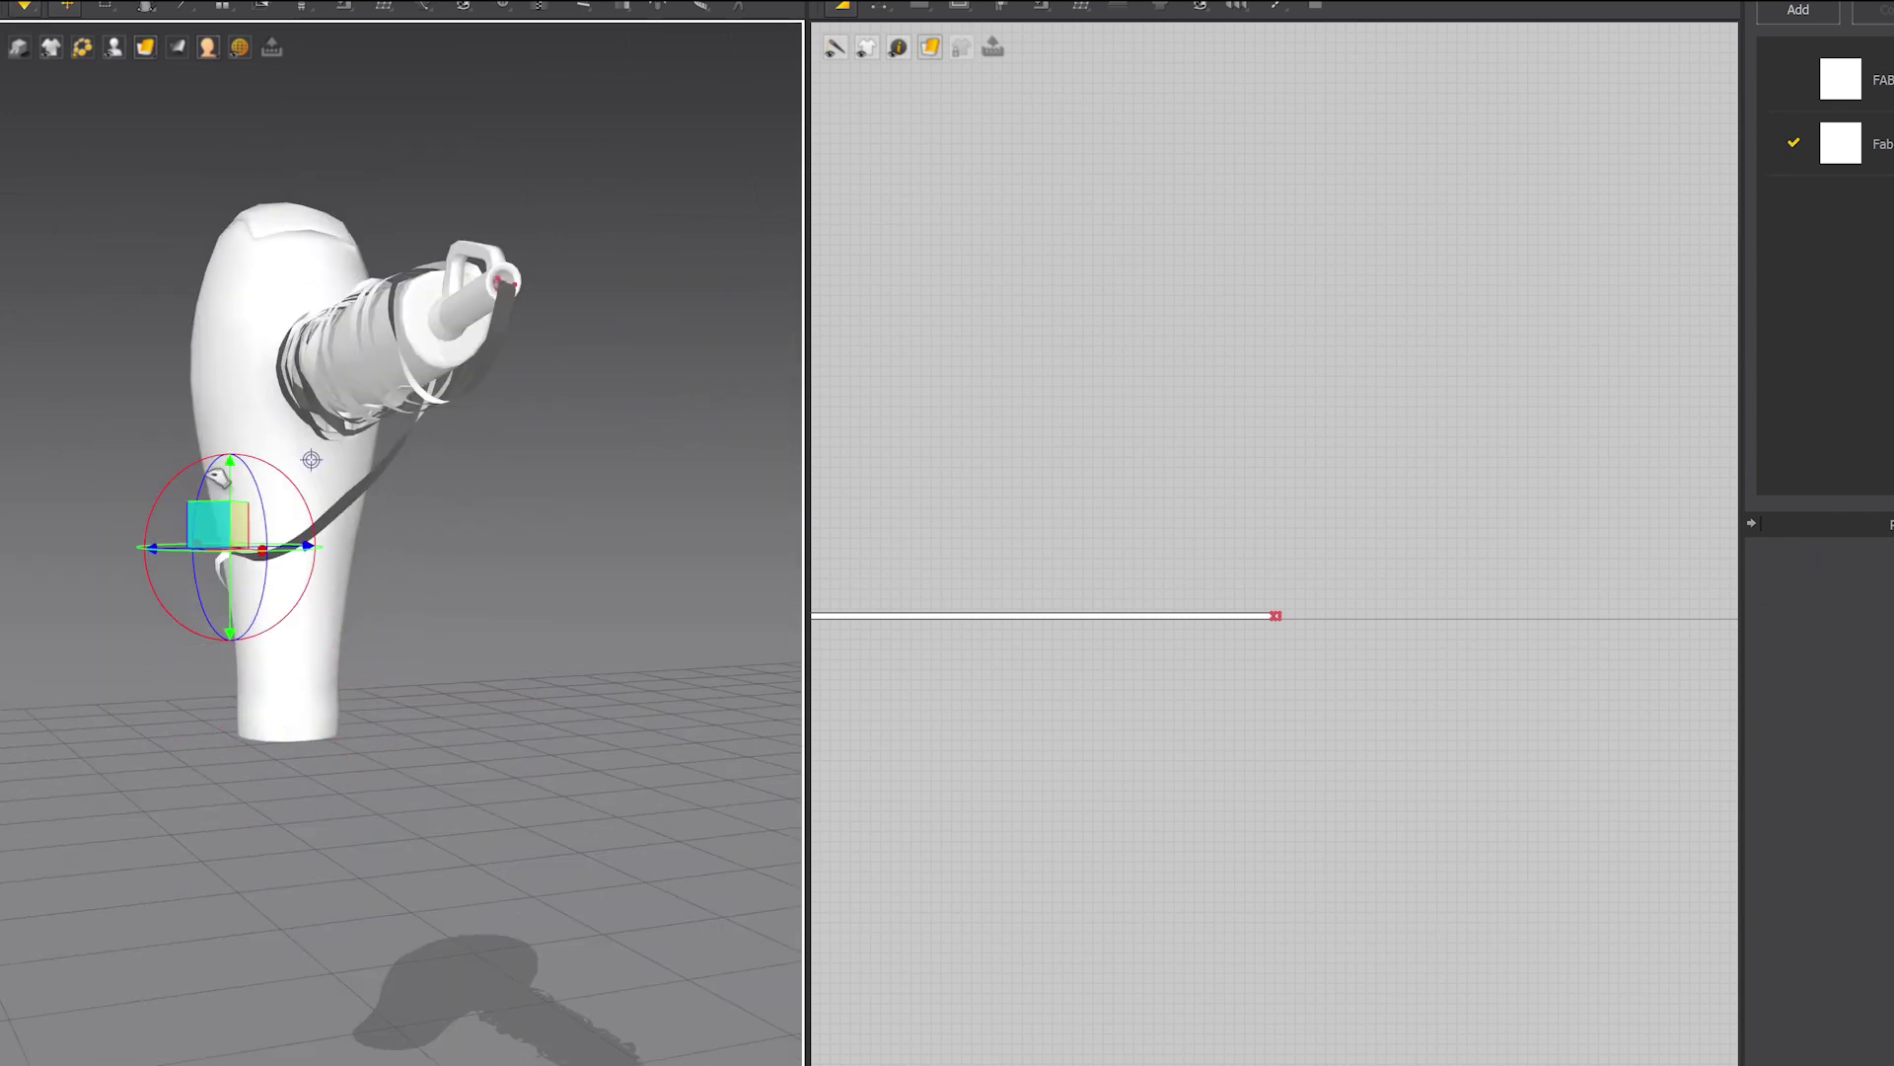
pyautogui.click(306, 533)
pyautogui.moveTo(306, 532)
pyautogui.mouseDown(button='right')
pyautogui.moveTo(294, 675)
pyautogui.moveTo(709, 418)
pyautogui.moveTo(216, 809)
pyautogui.mouseUp(button='right')
pyautogui.click(294, 675)
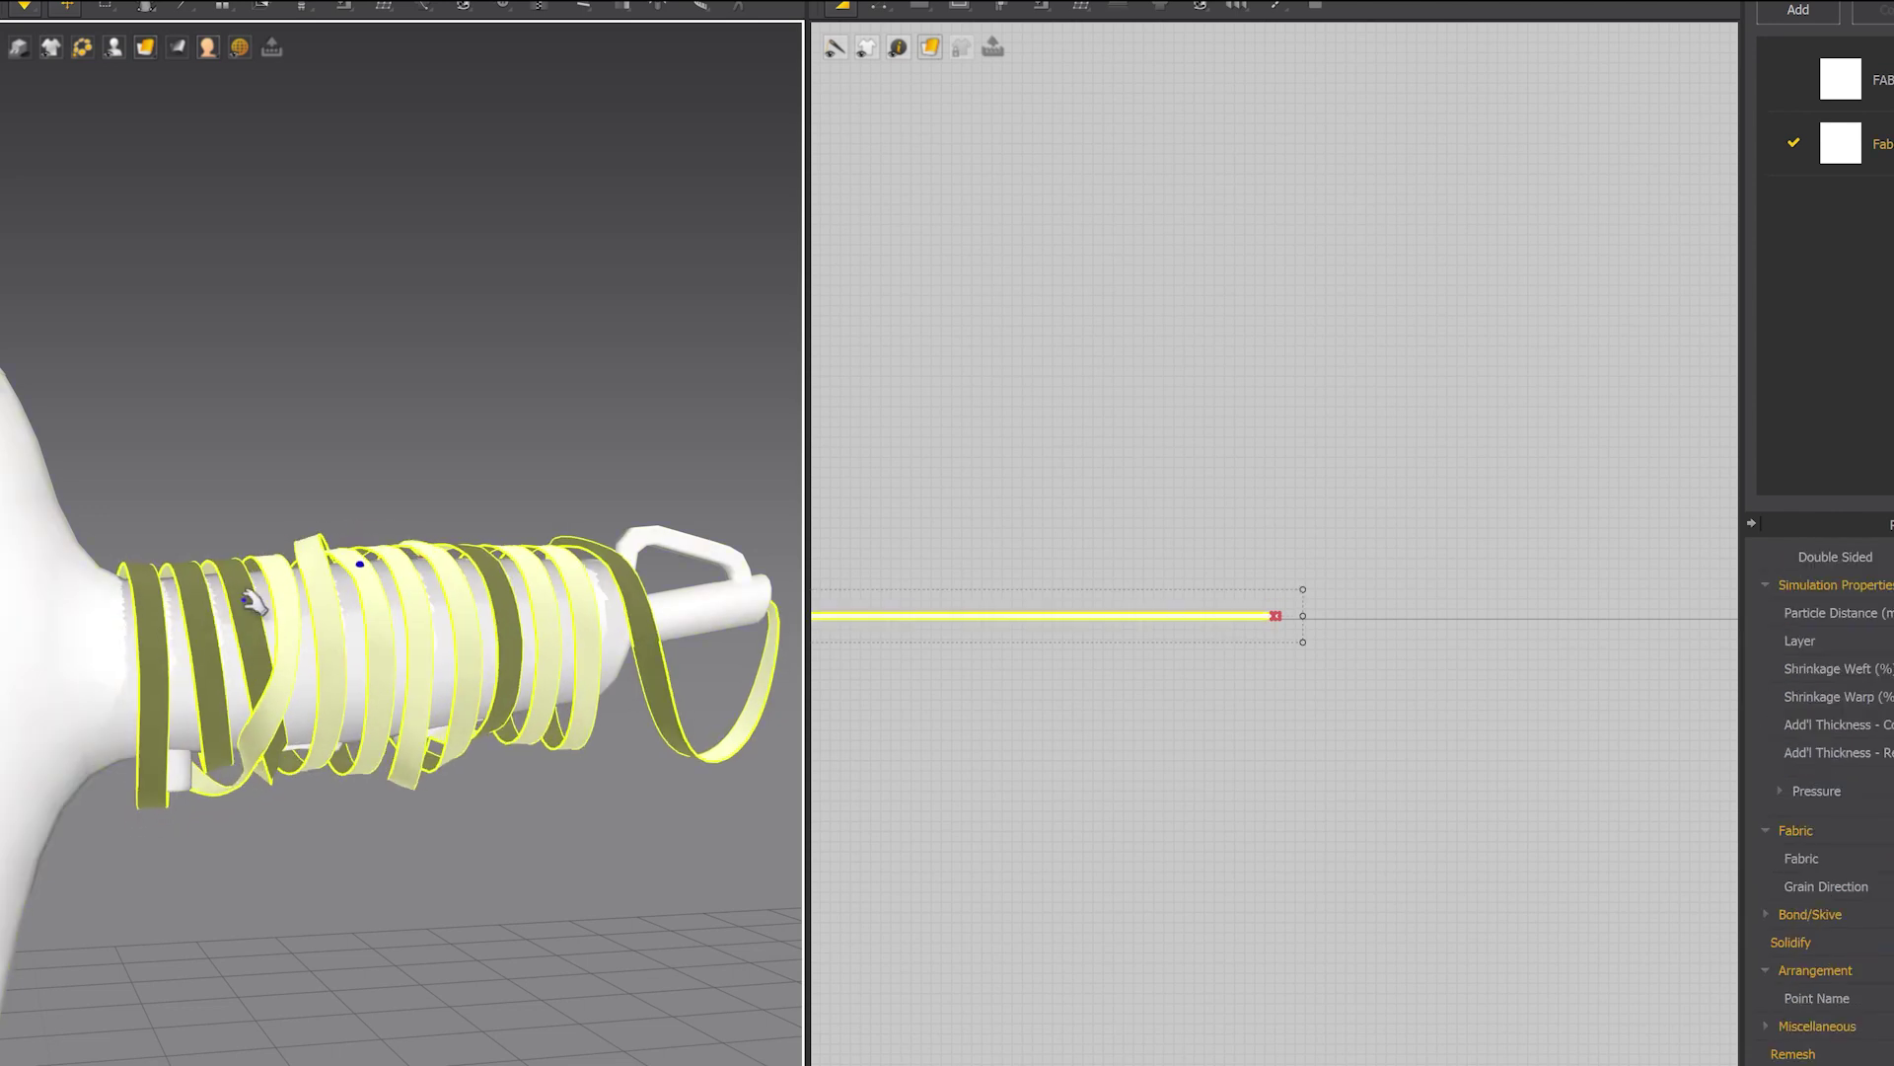
# Pull the ribbon's coils into a better position around the dryer arm
pyautogui.moveTo(205, 837); pyautogui.dragTo(274, 562, button='right')
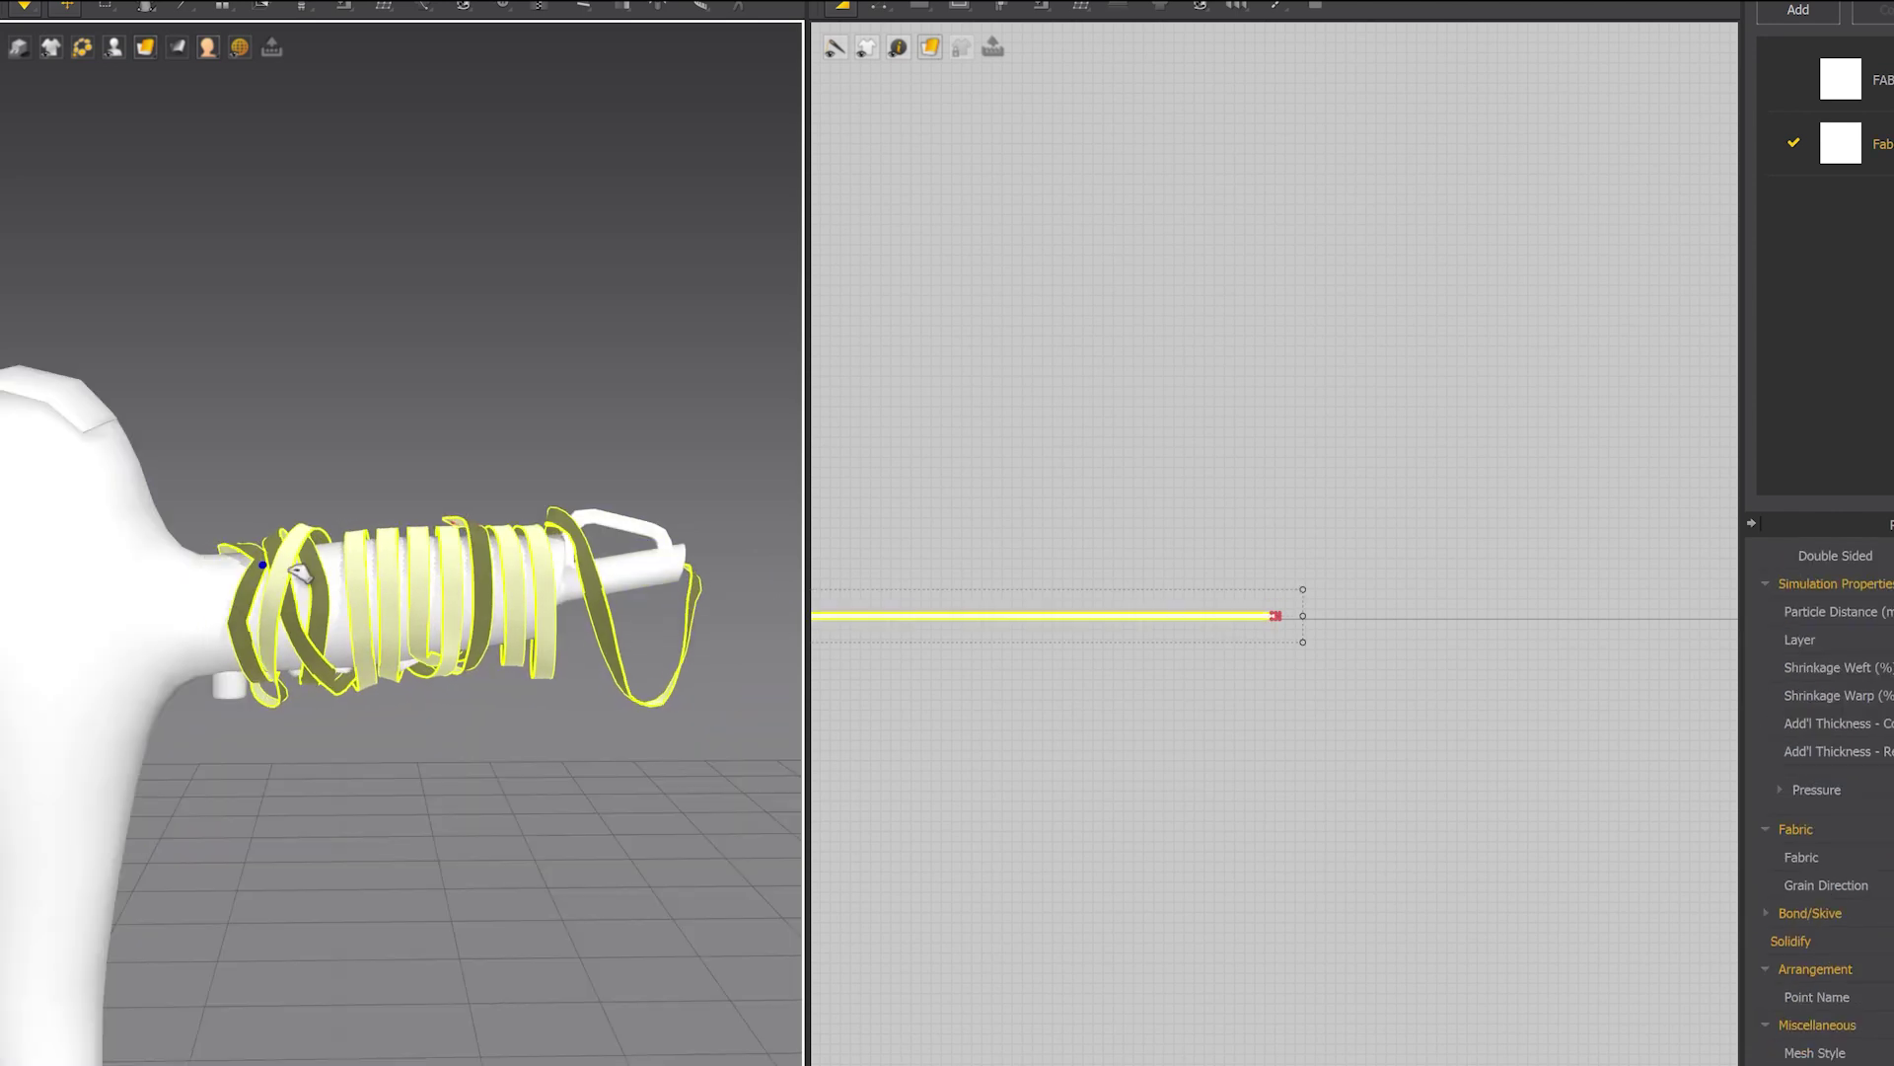
pyautogui.moveTo(439, 542); pyautogui.dragTo(520, 533, button='right')
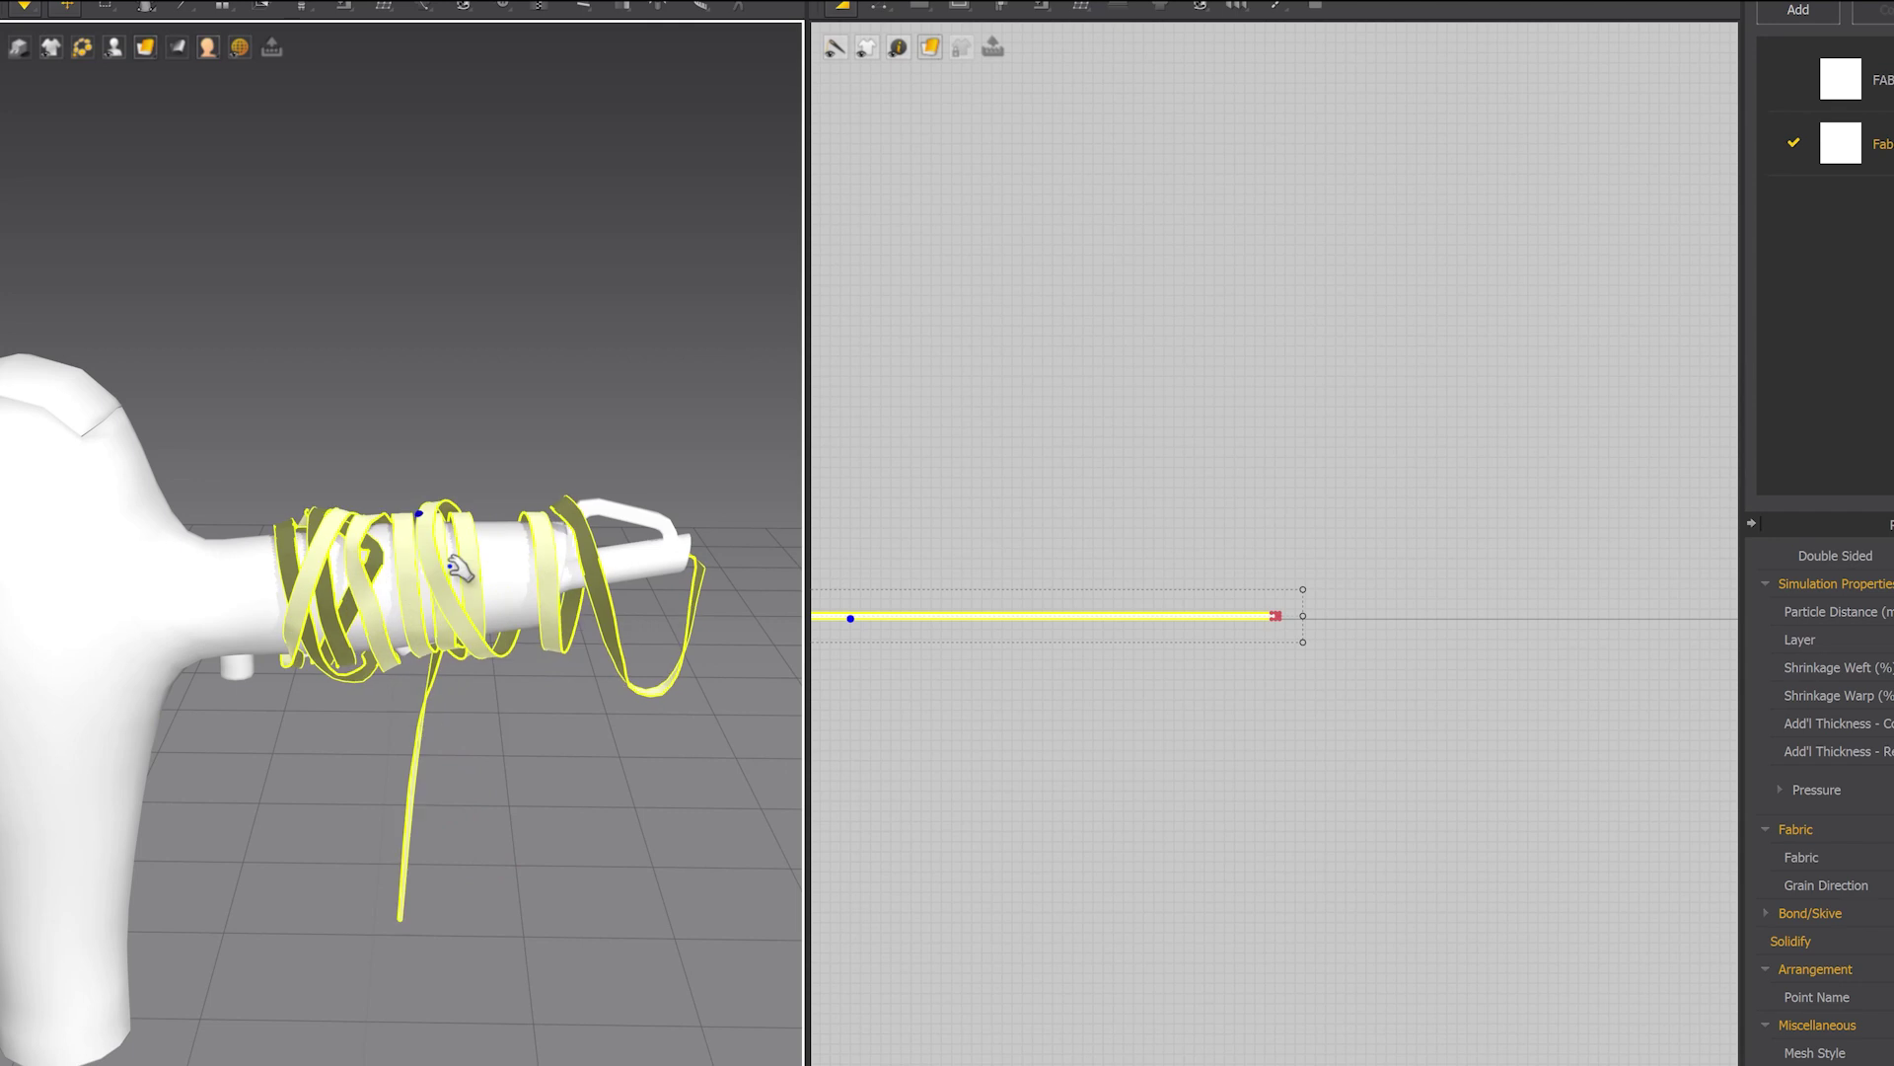
pyautogui.moveTo(478, 612); pyautogui.dragTo(564, 879, button='right')
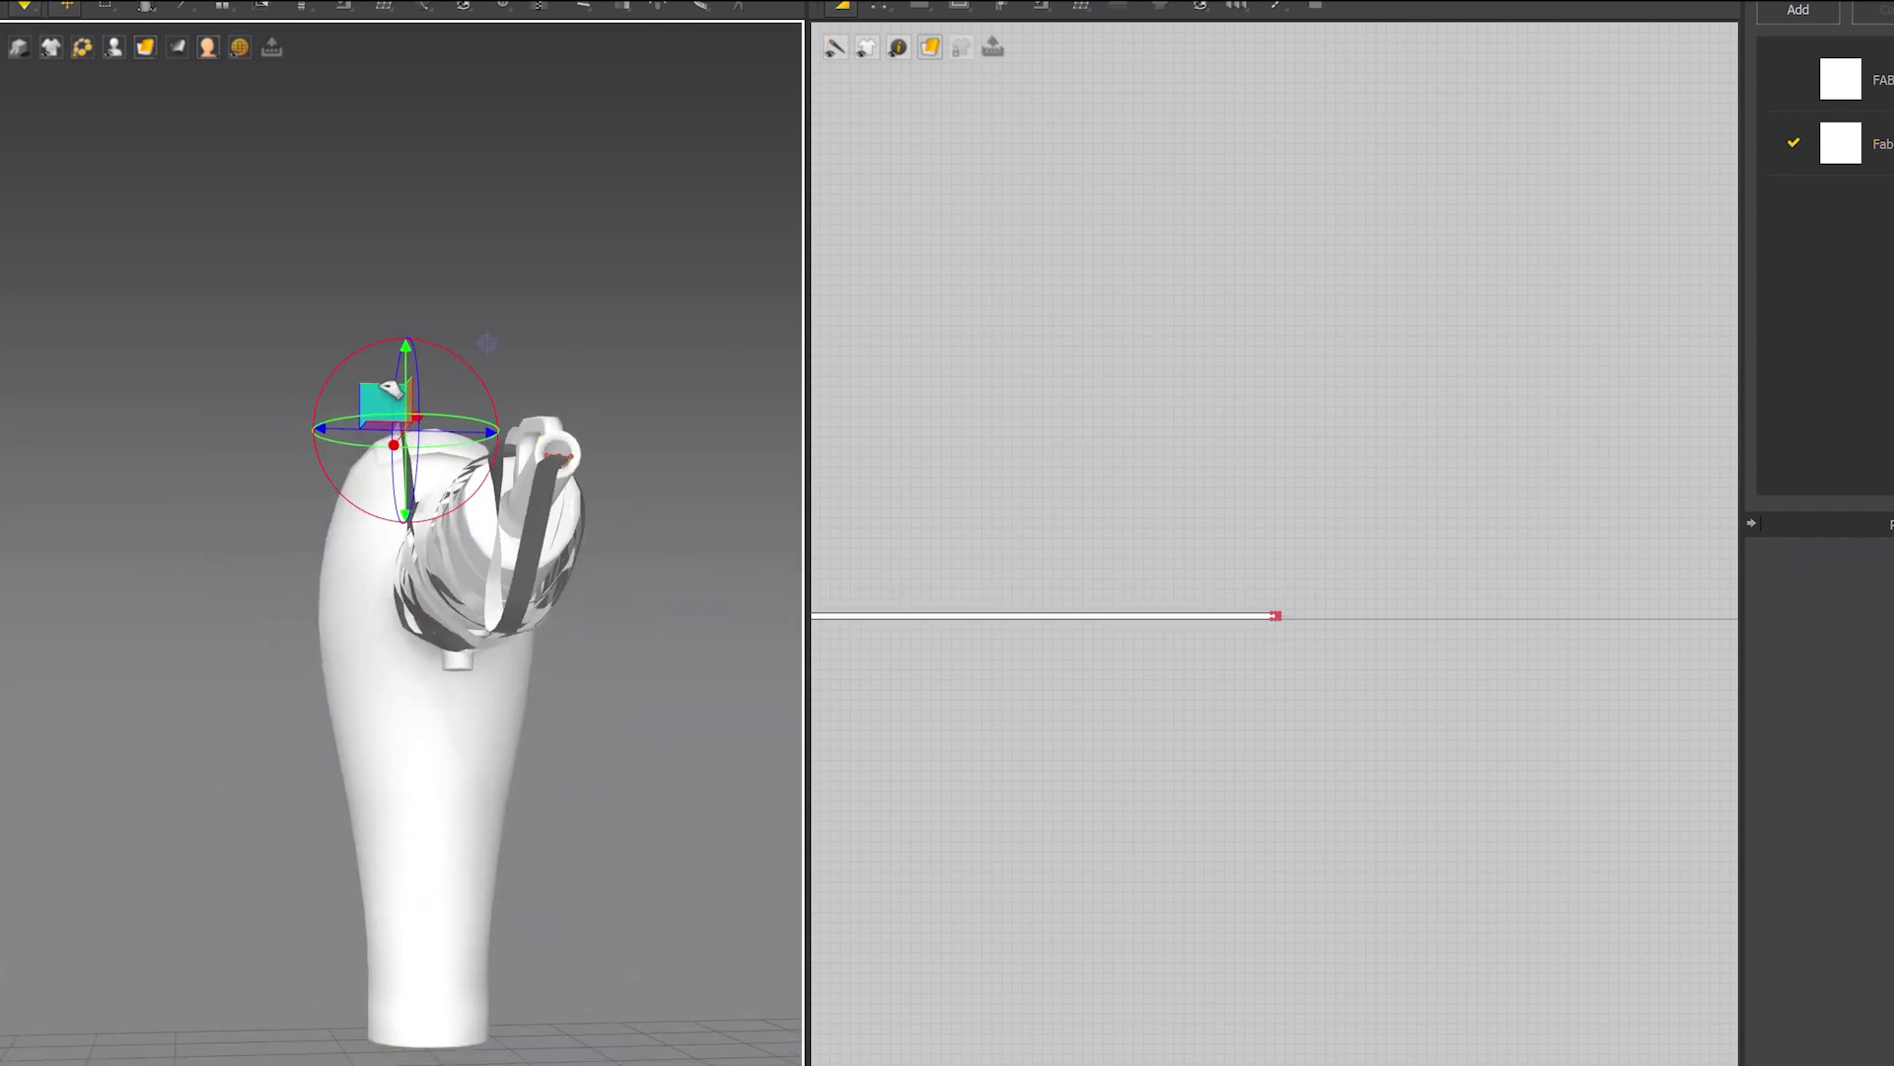
pyautogui.moveTo(391, 388); pyautogui.dragTo(564, 458, button='right')
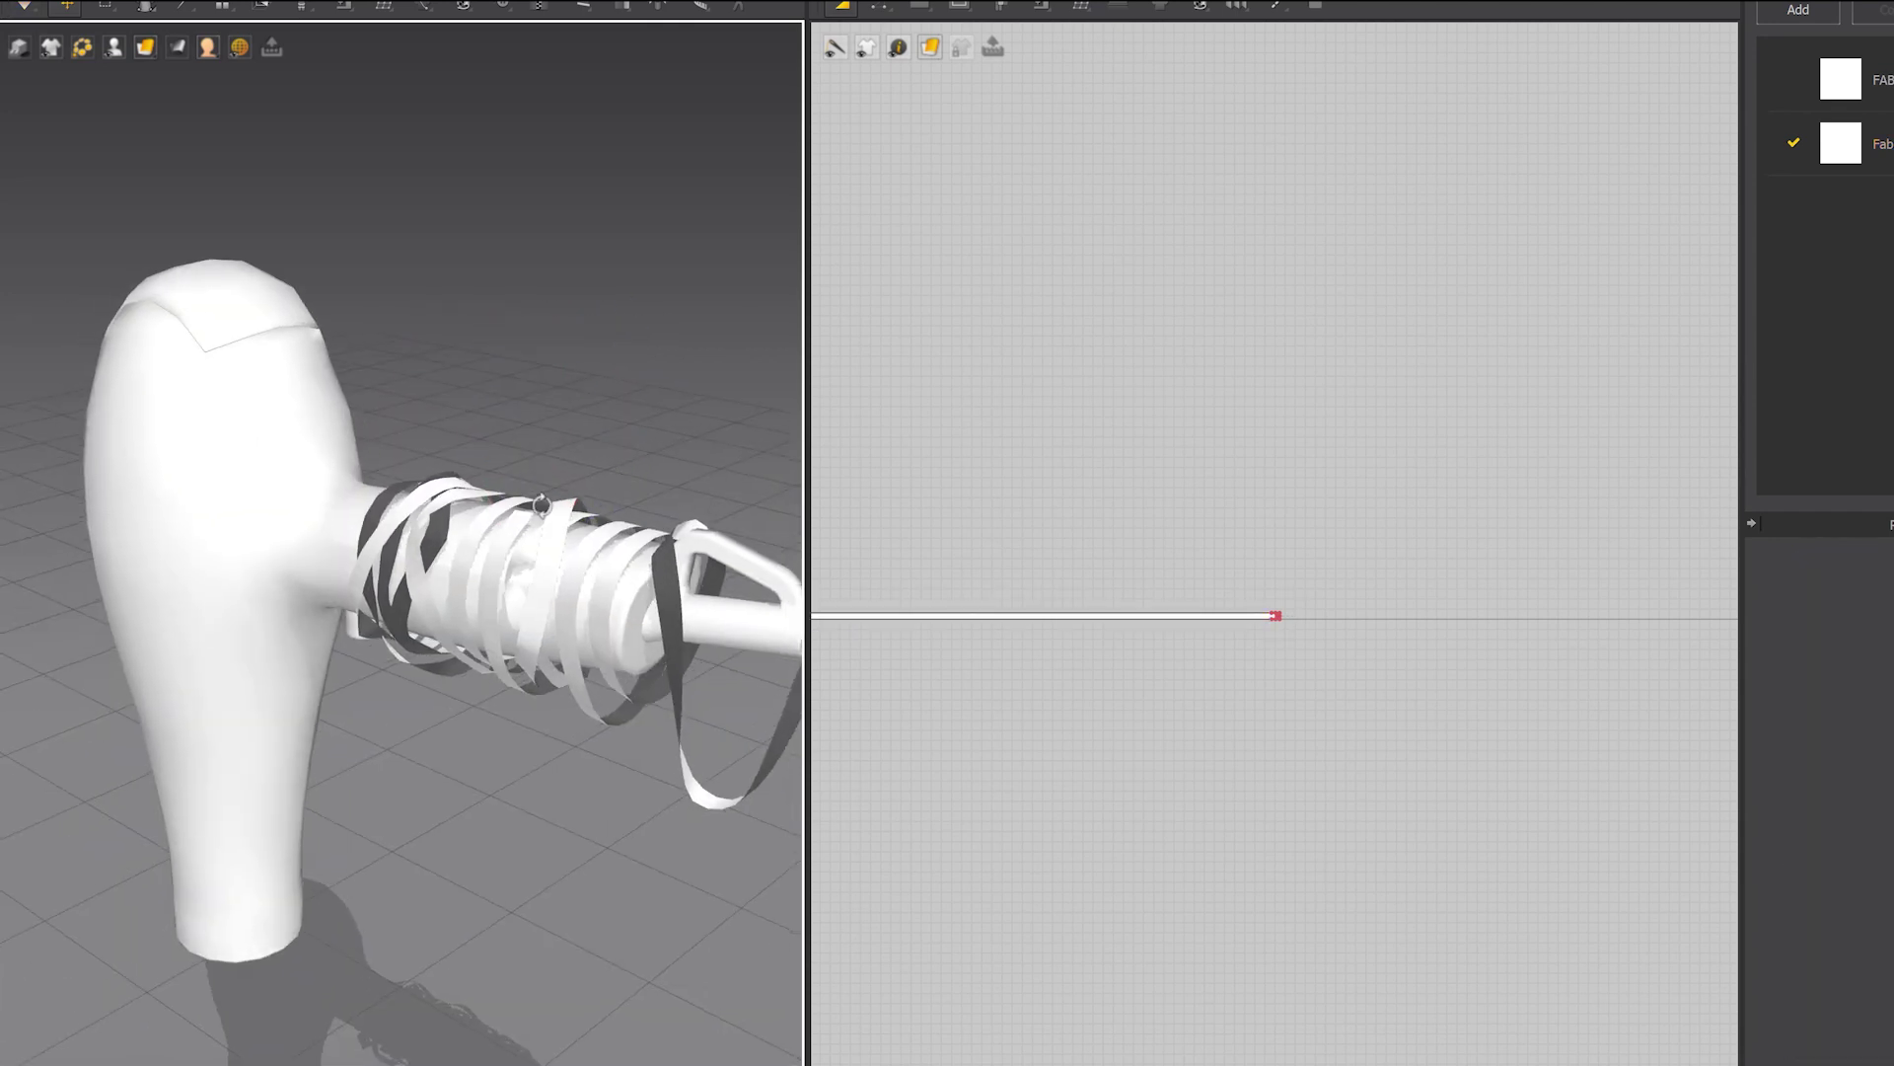
pyautogui.click(541, 505)
pyautogui.moveTo(542, 505); pyautogui.dragTo(462, 506, button='right')
pyautogui.click(461, 507)
pyautogui.moveTo(347, 689); pyautogui.dragTo(479, 643)
# Export the ribbon as OBJ with Unified UV Coordinates turned off
pyautogui.moveTo(490, 542); pyautogui.dragTo(804, 592, button='right')
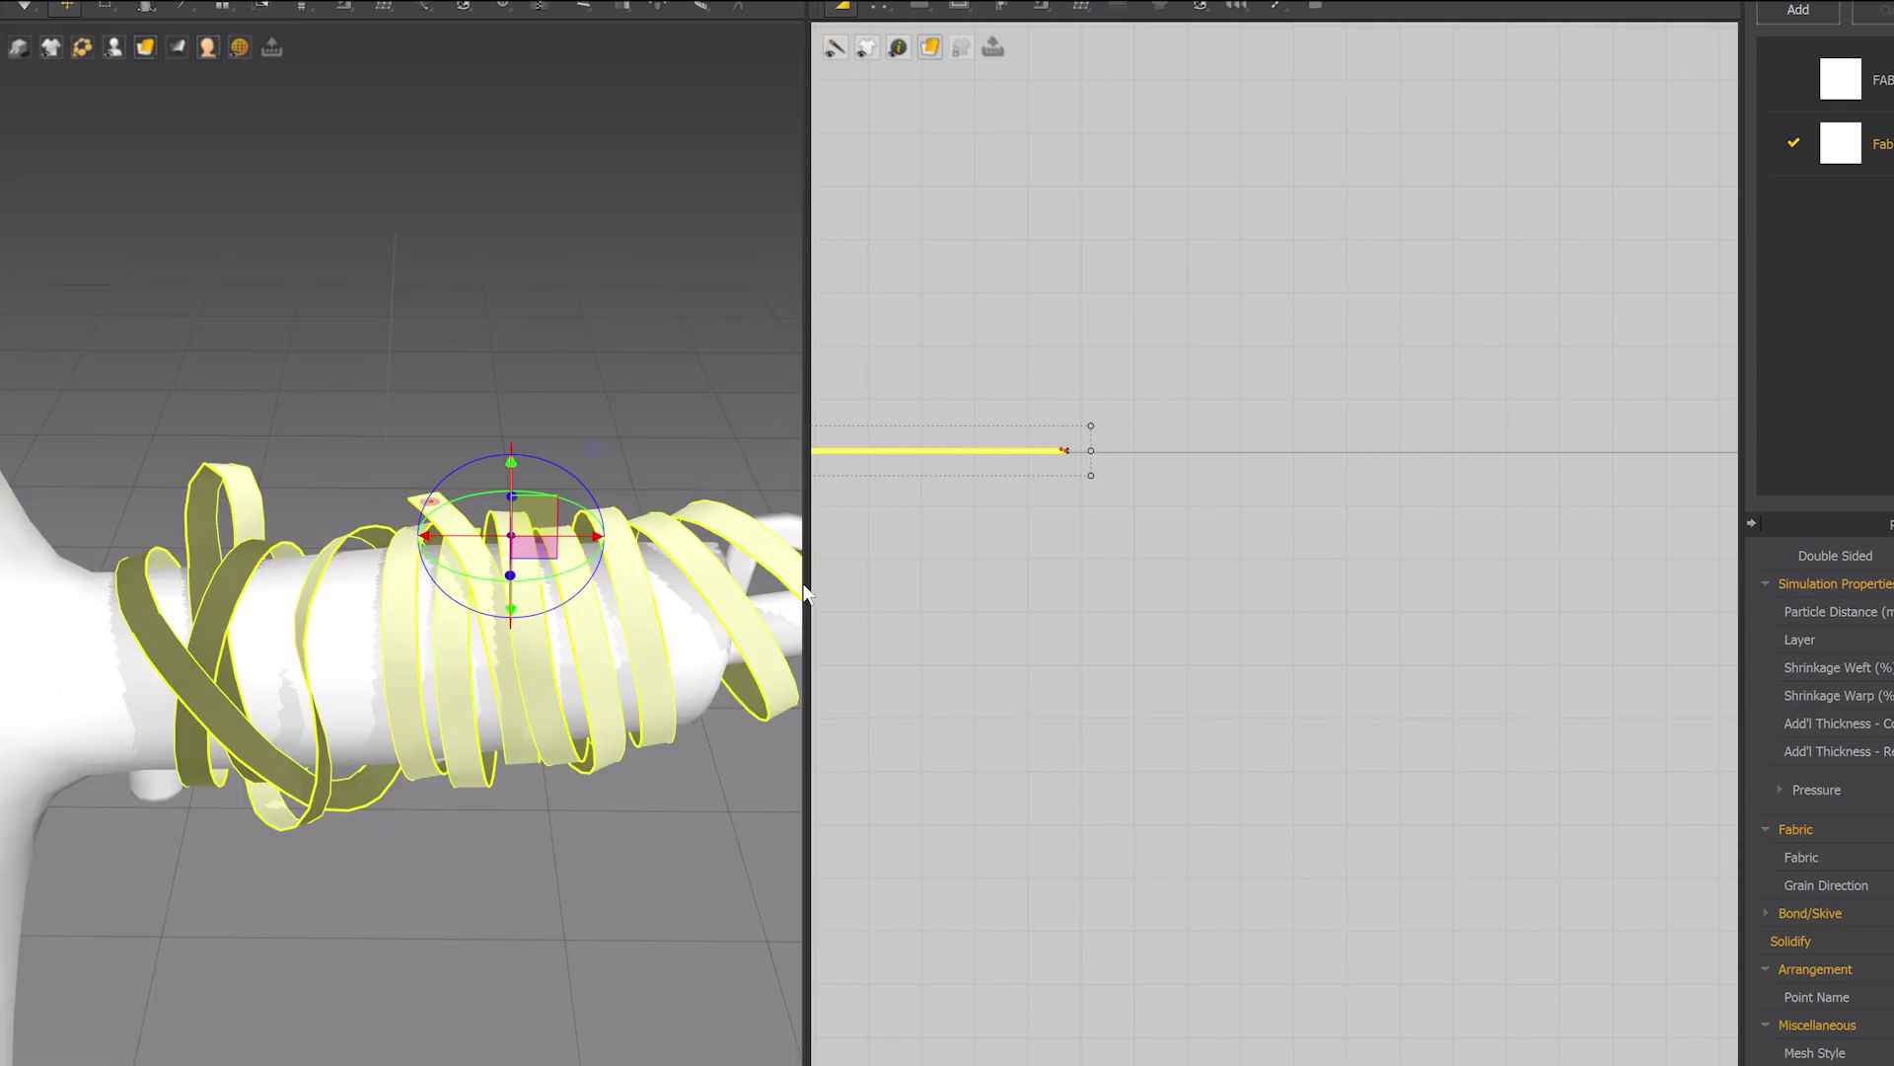
pyautogui.hotkey('ctrl', 'r')
pyautogui.click(833, 600)
# Import the ribbon OBJ into 3ds Max and add a 1.5mm Shell and TurboSmooth
pyautogui.click(1038, 822)
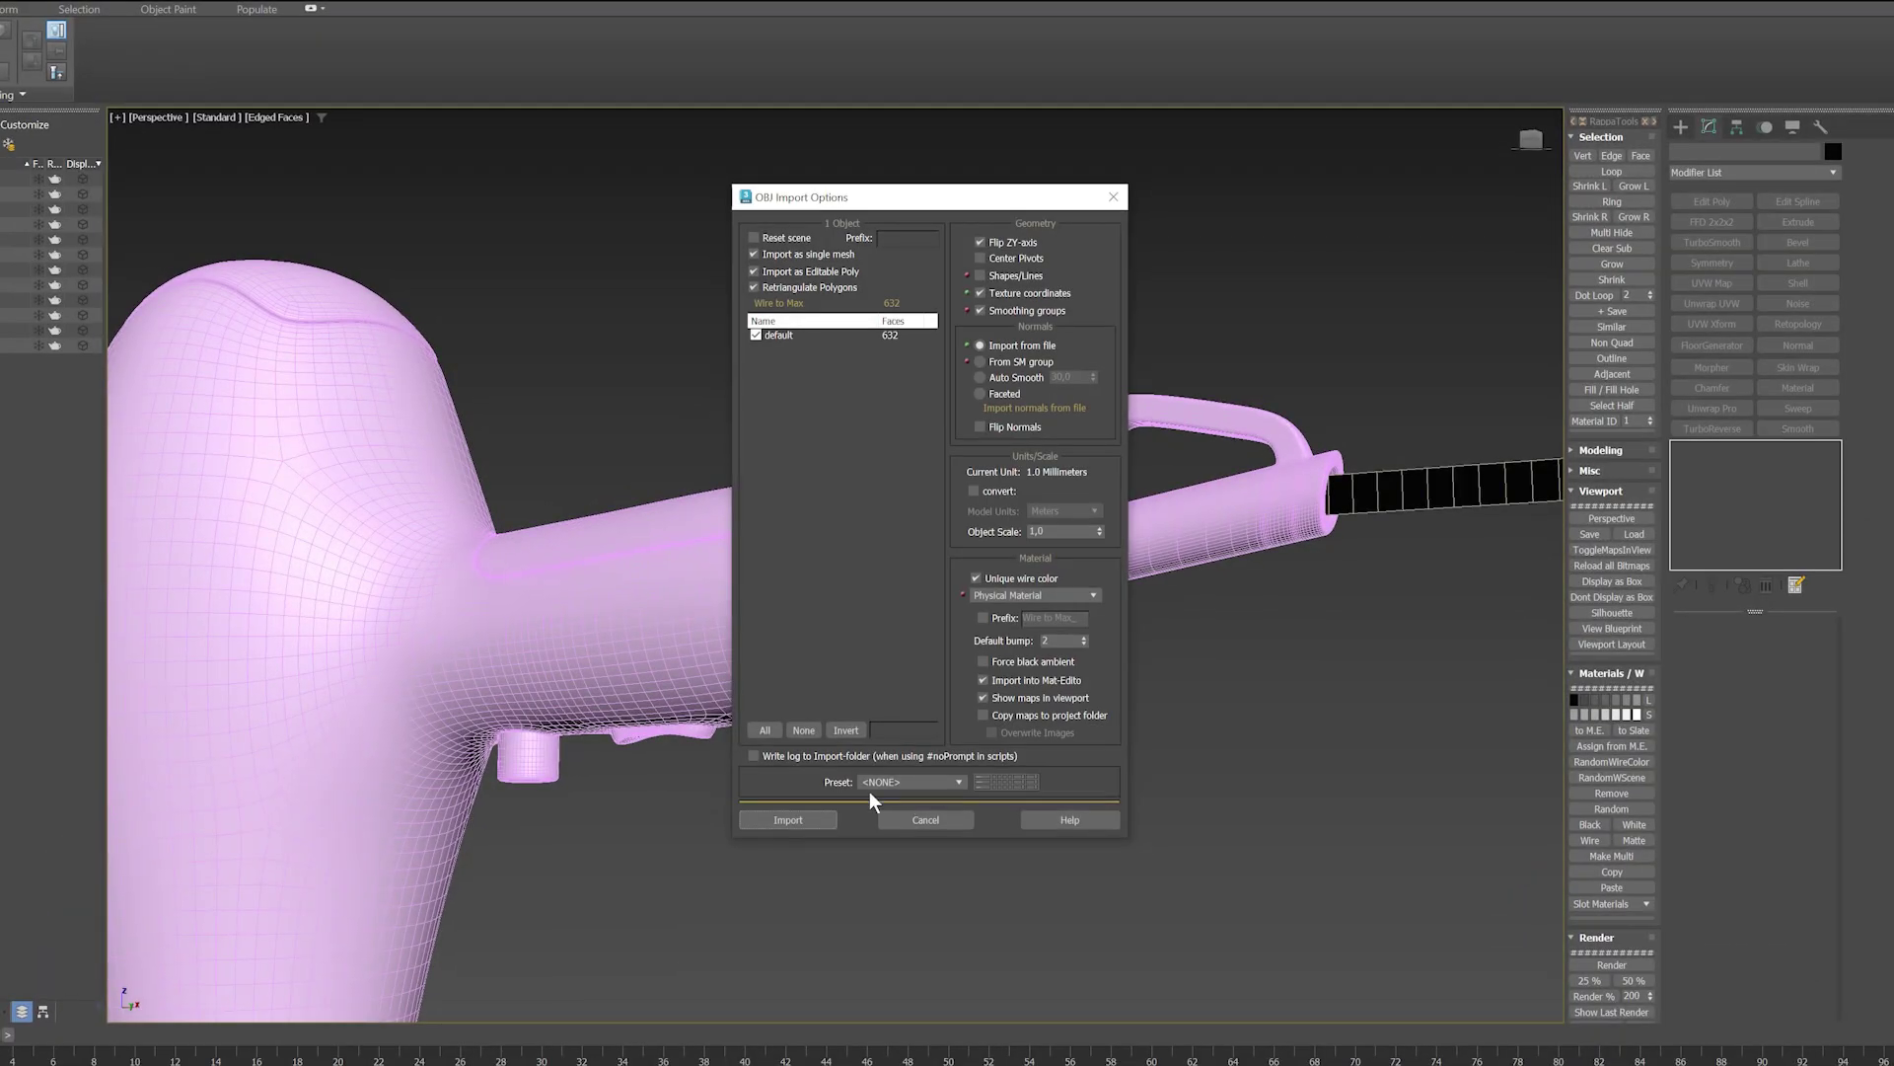
pyautogui.click(812, 815)
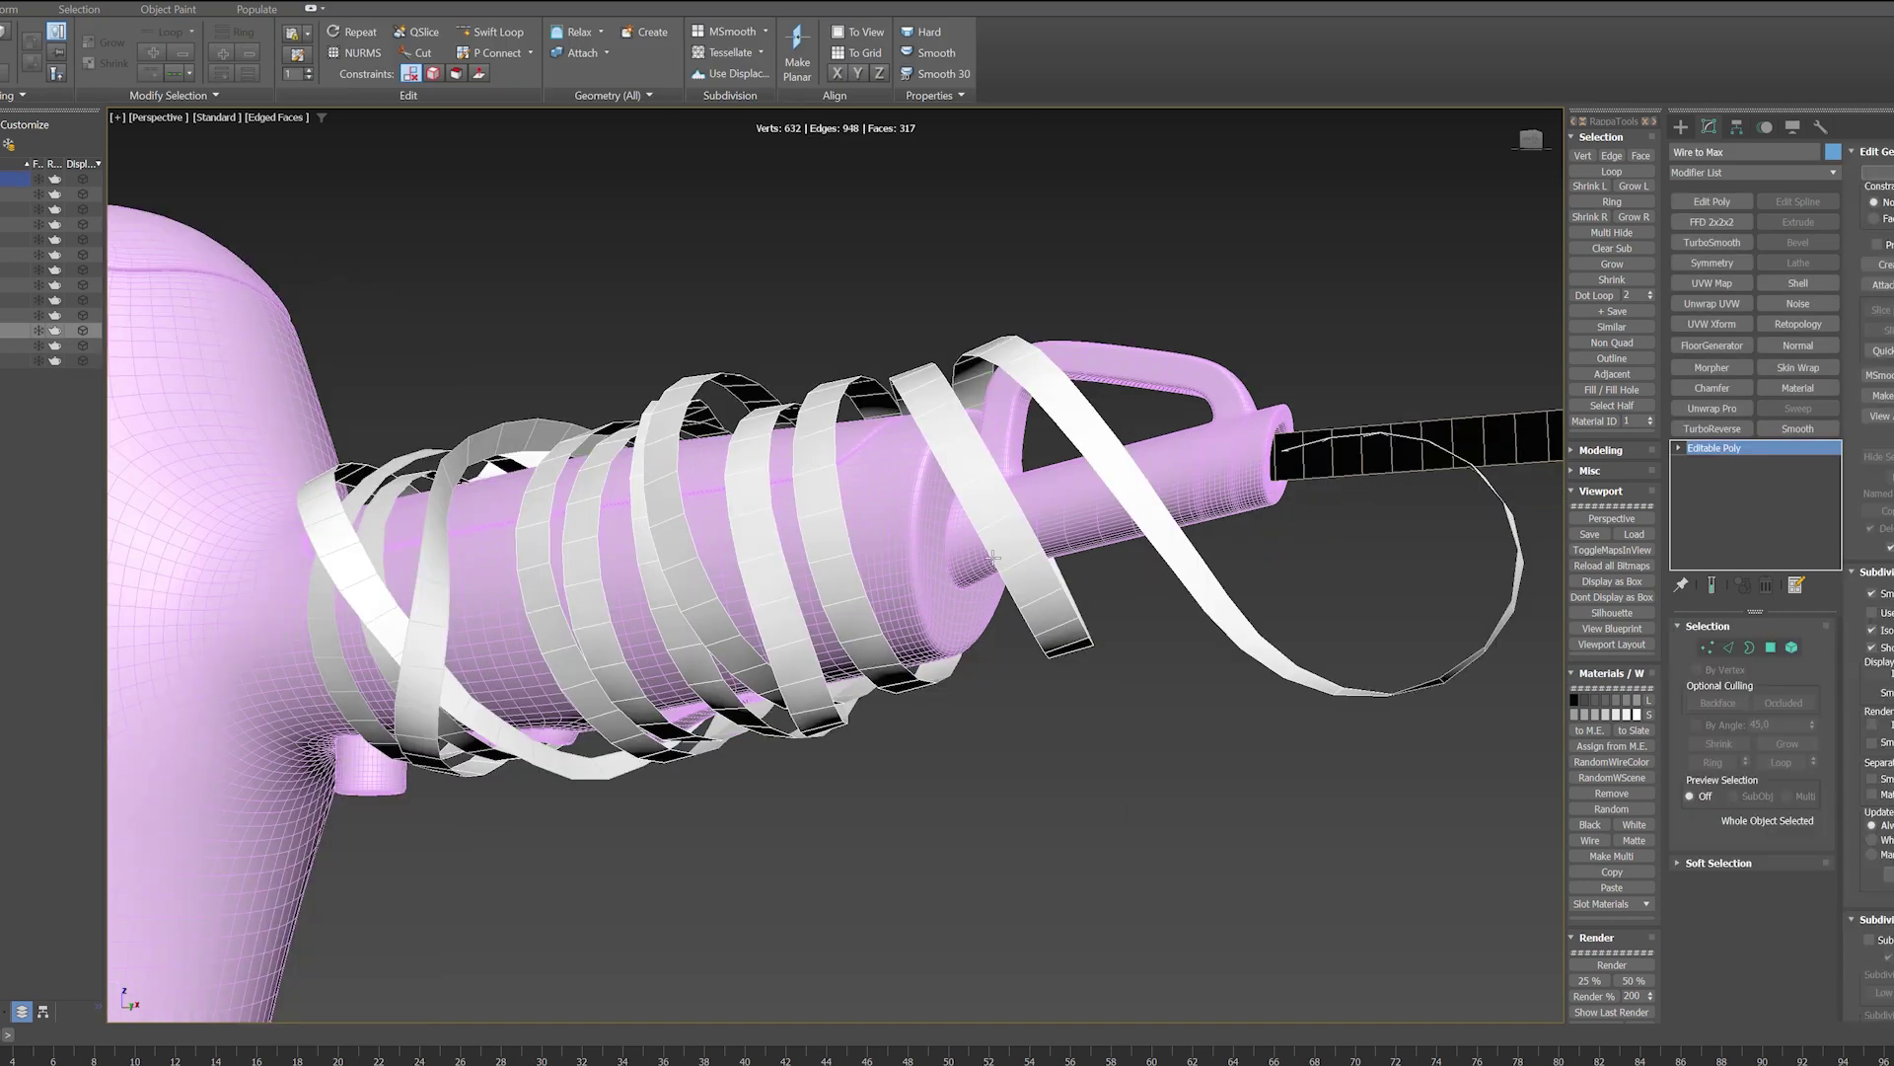
pyautogui.click(1801, 285)
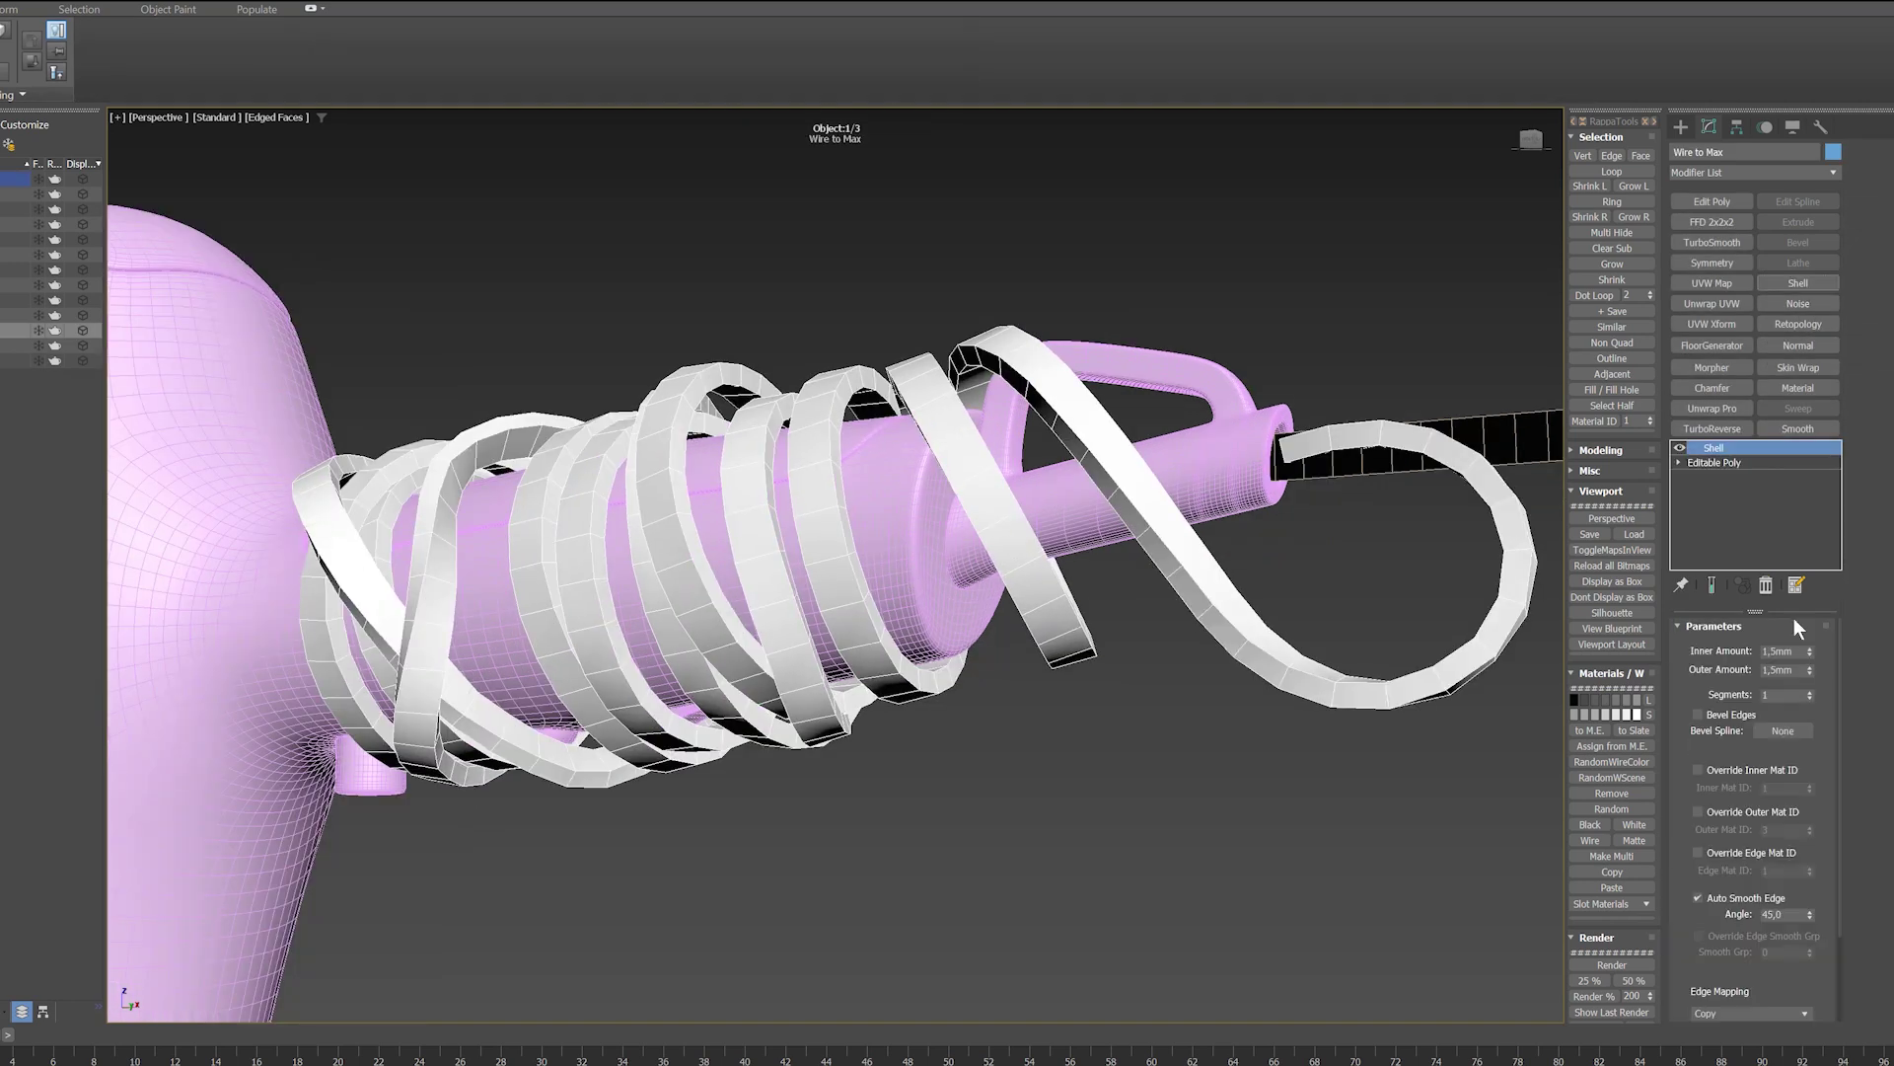
pyautogui.click(1717, 242)
pyautogui.keyDown('alt'); pyautogui.moveTo(987, 553); pyautogui.dragTo(1034, 582, button='middle'); pyautogui.keyUp('alt')
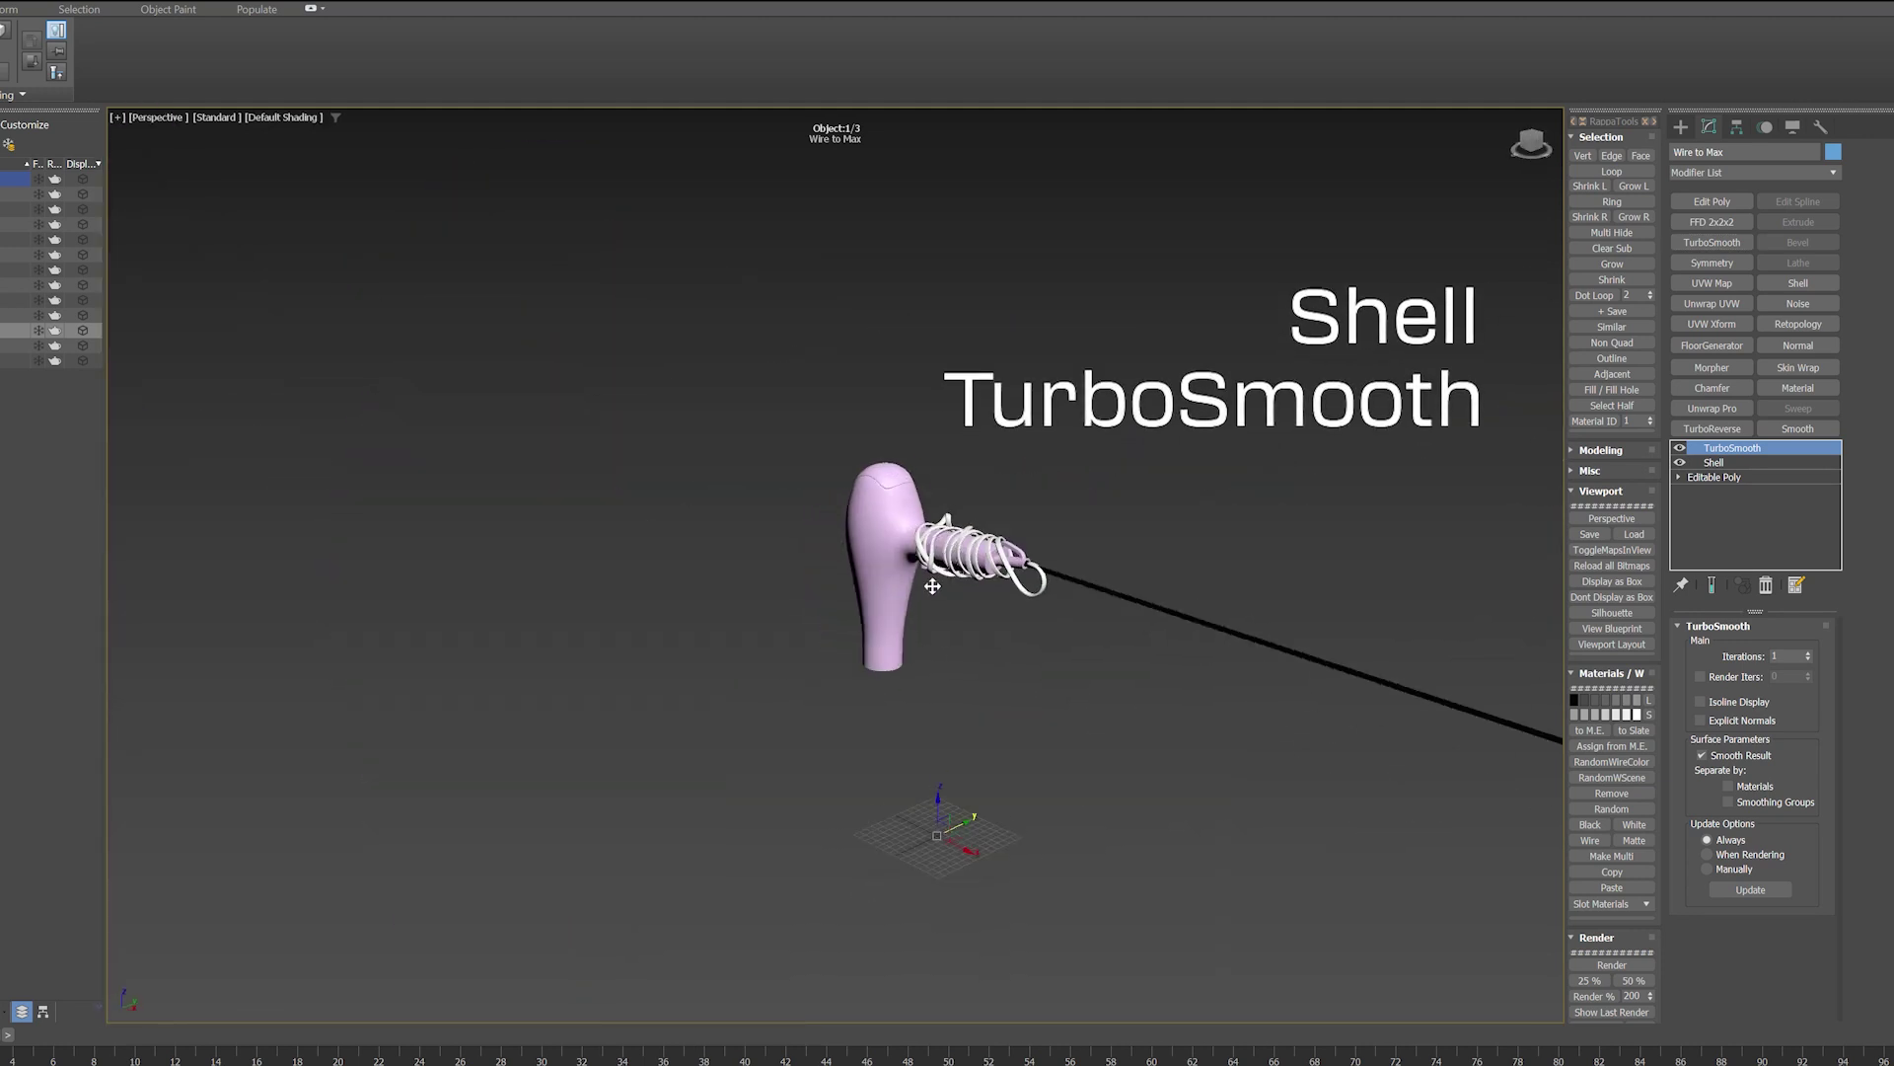
# Show the scene in wireframe and select the wire object
pyautogui.press('F3')
pyautogui.click(1098, 546)
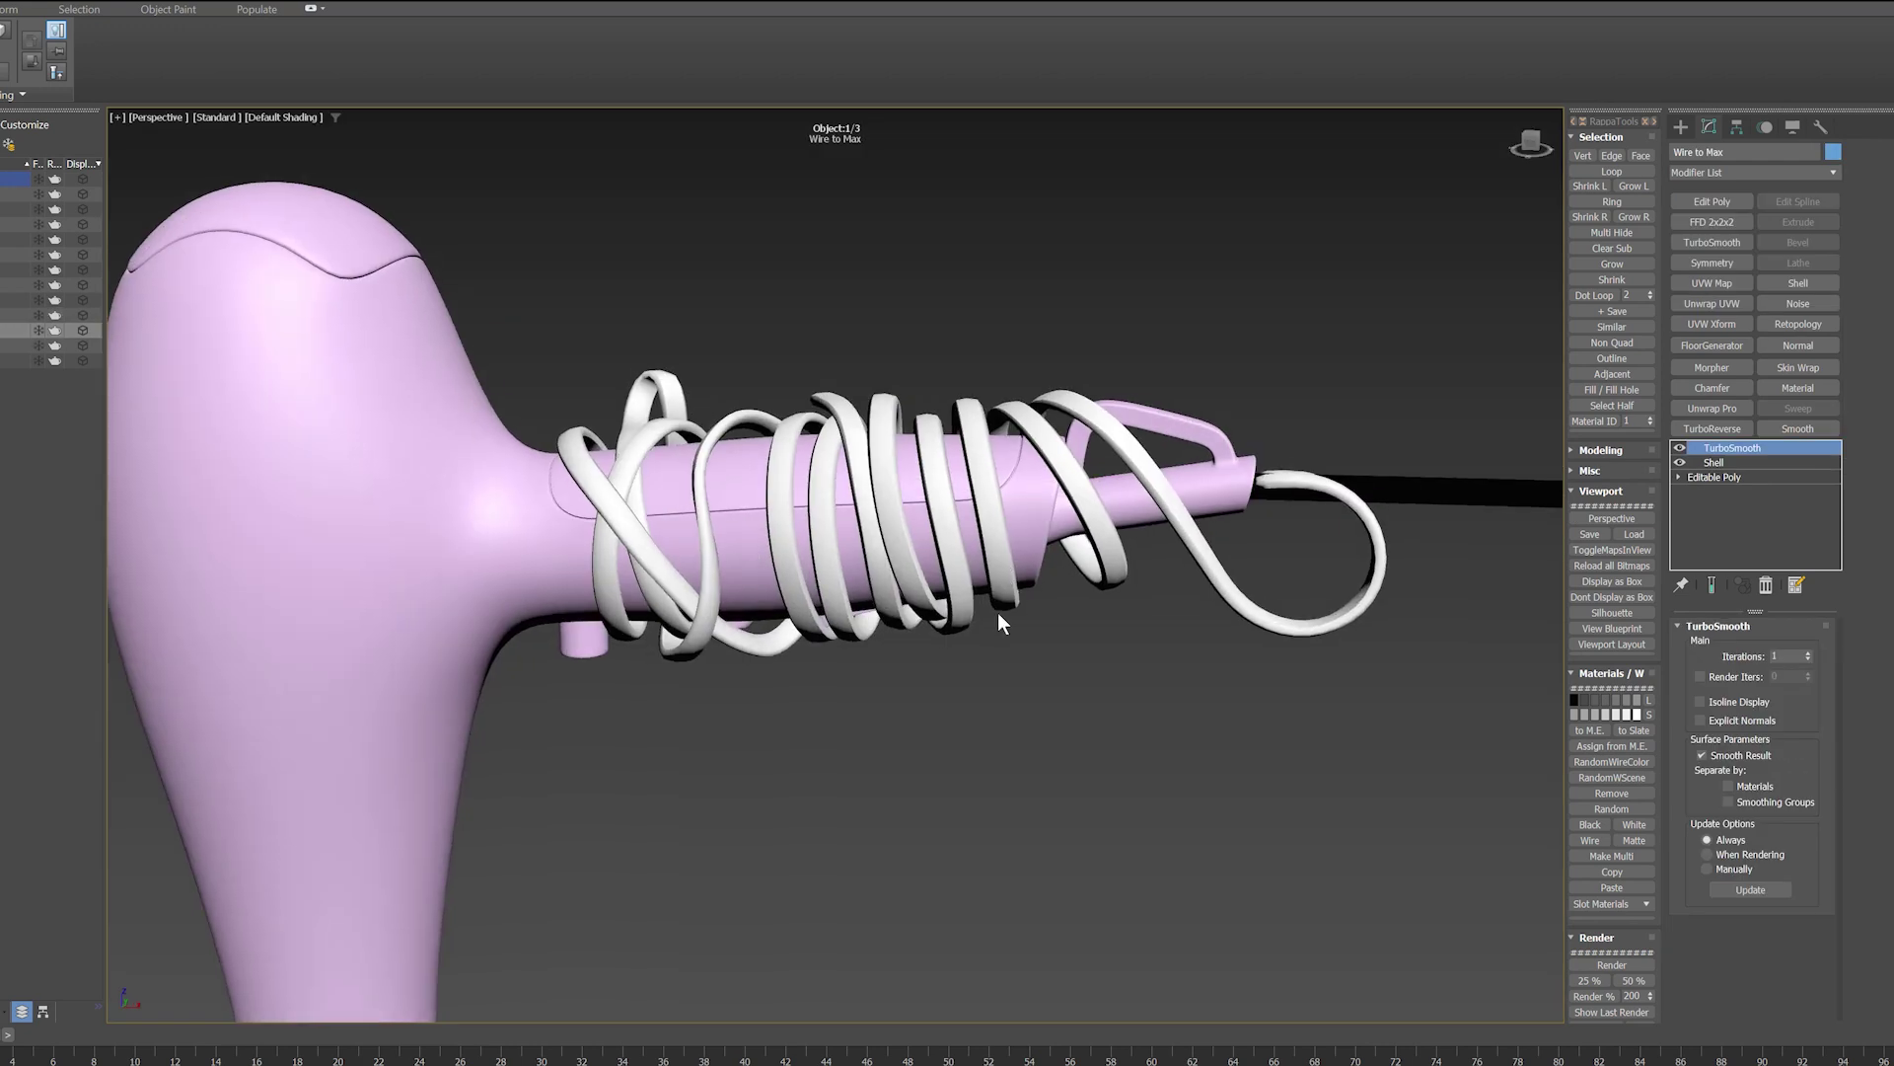
pyautogui.scroll(-3, 997, 611)
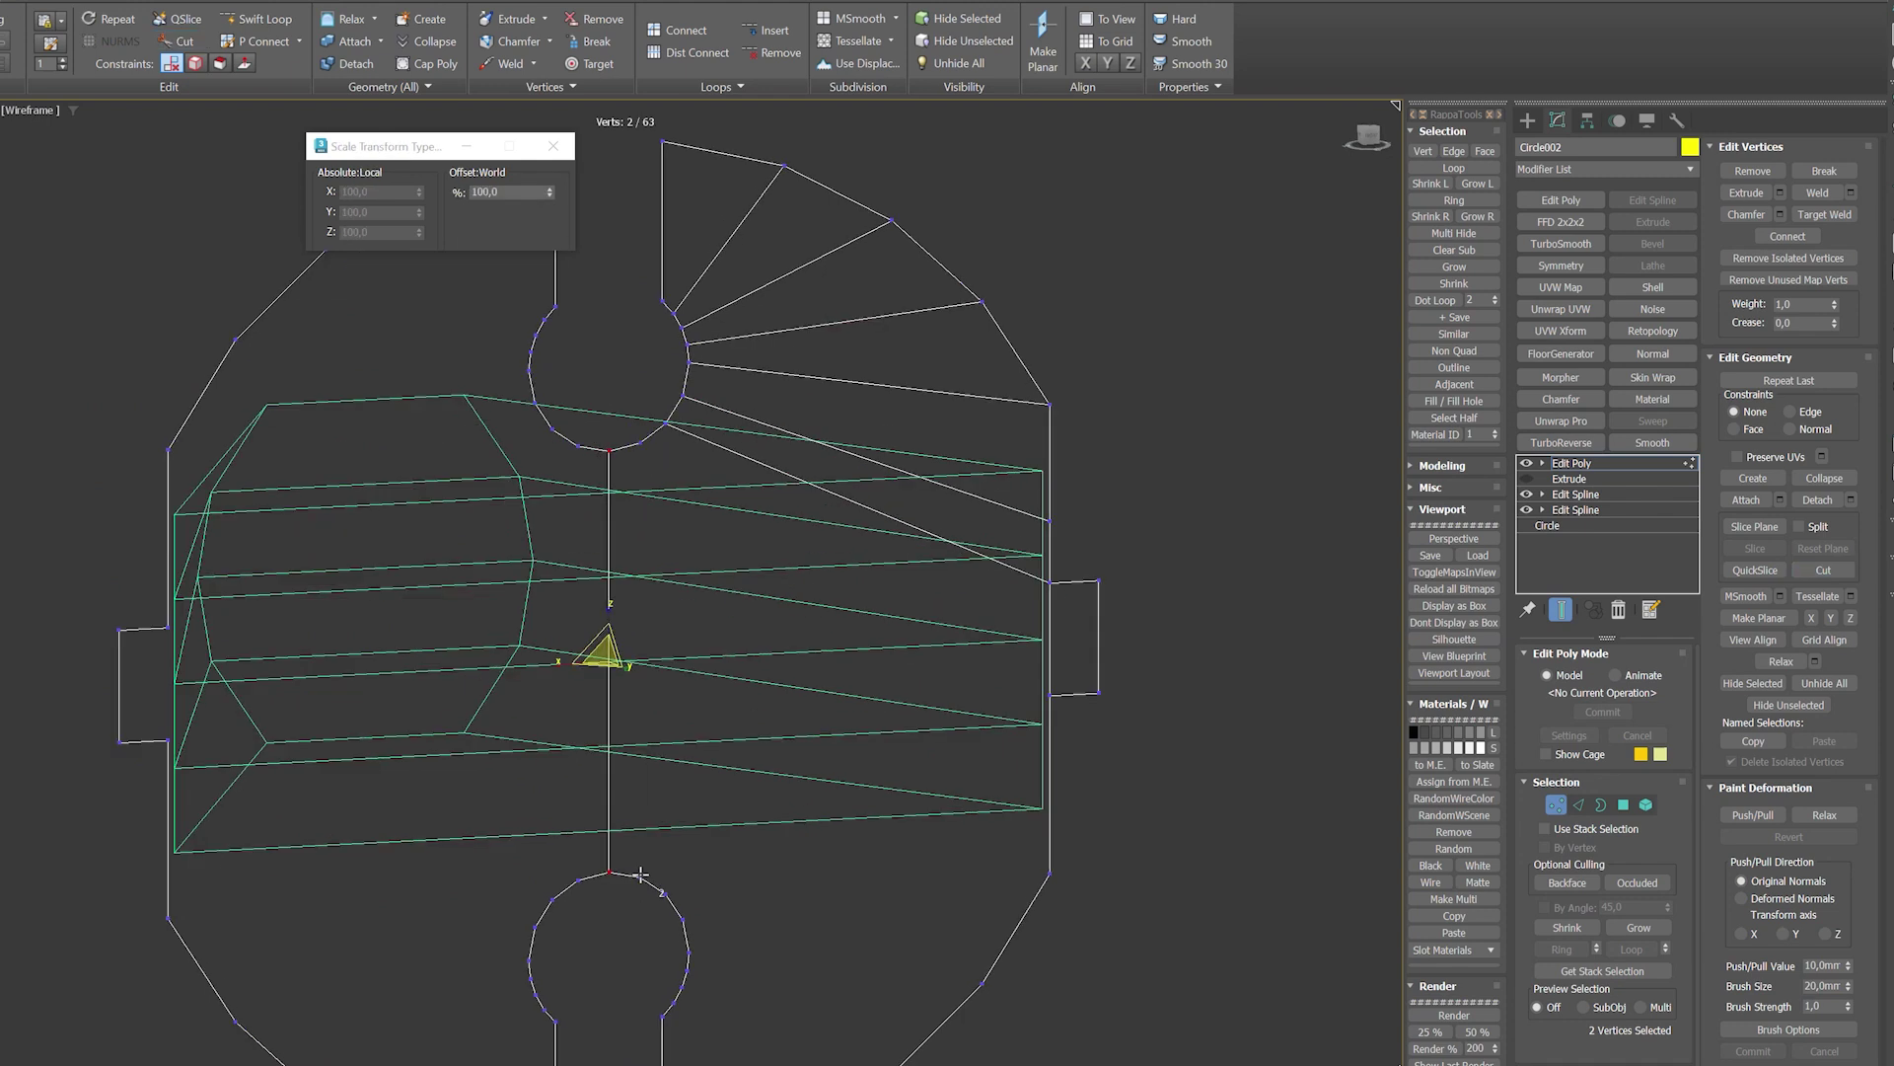
# Mirror the notched flange profile across its centre with a Symmetry modifier
pyautogui.click(1560, 265)
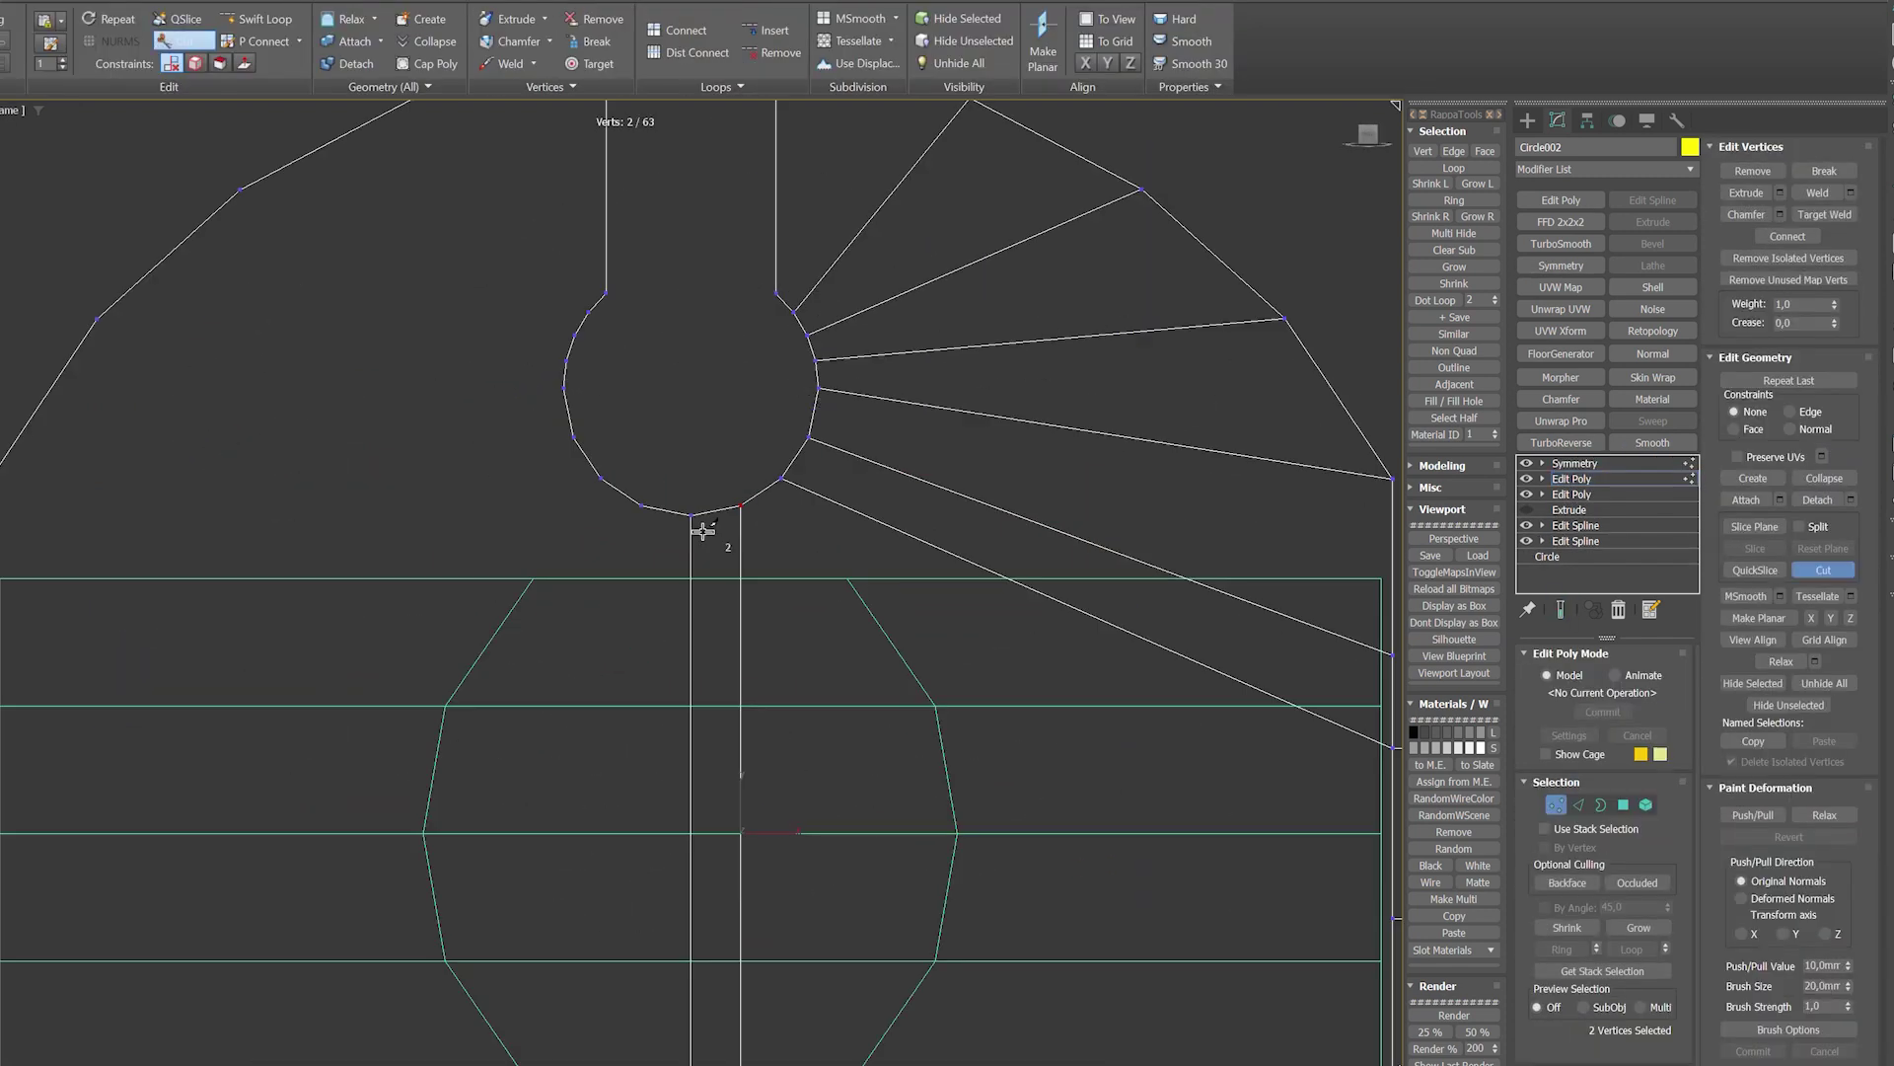
pyautogui.scroll(-5, 690, 520)
pyautogui.scroll(4, 889, 479)
pyautogui.scroll(3, 625, 443)
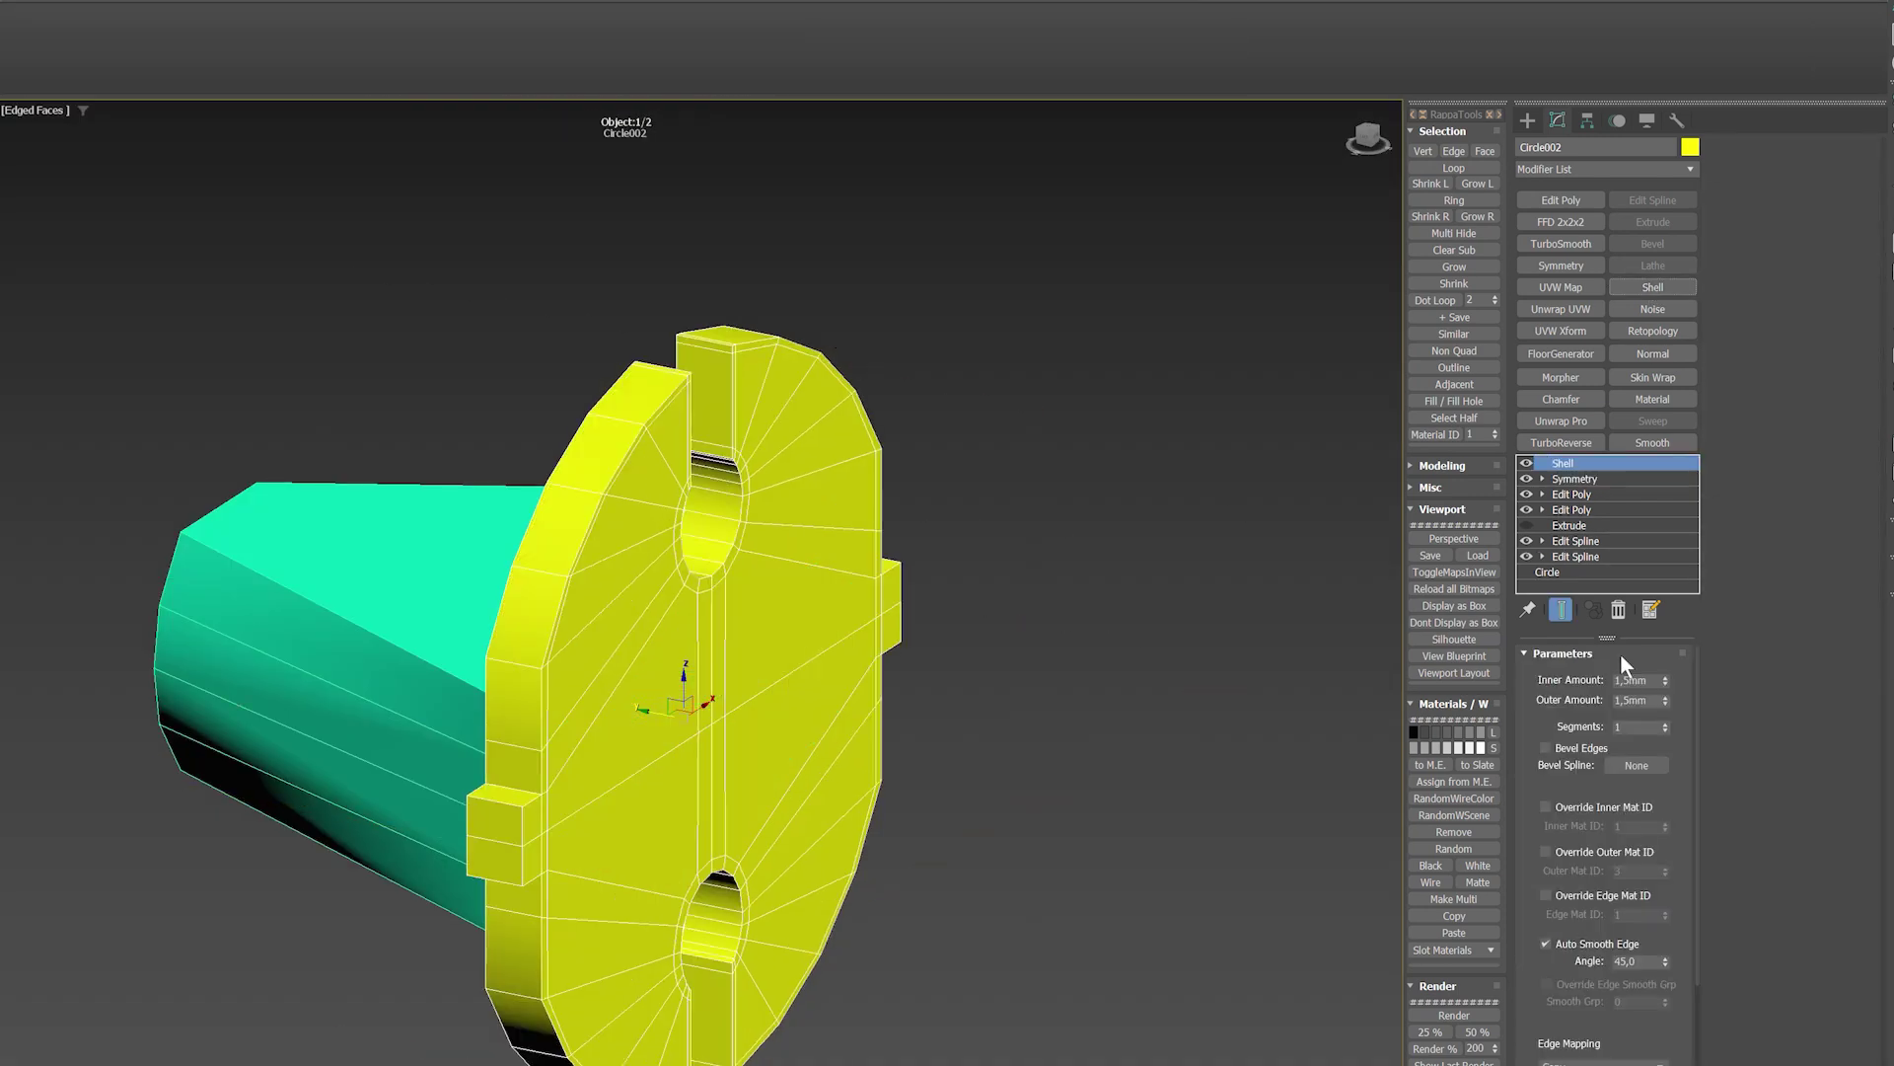
pyautogui.keyDown('alt'); pyautogui.moveTo(959, 438); pyautogui.dragTo(922, 512, button='middle'); pyautogui.keyUp('alt')
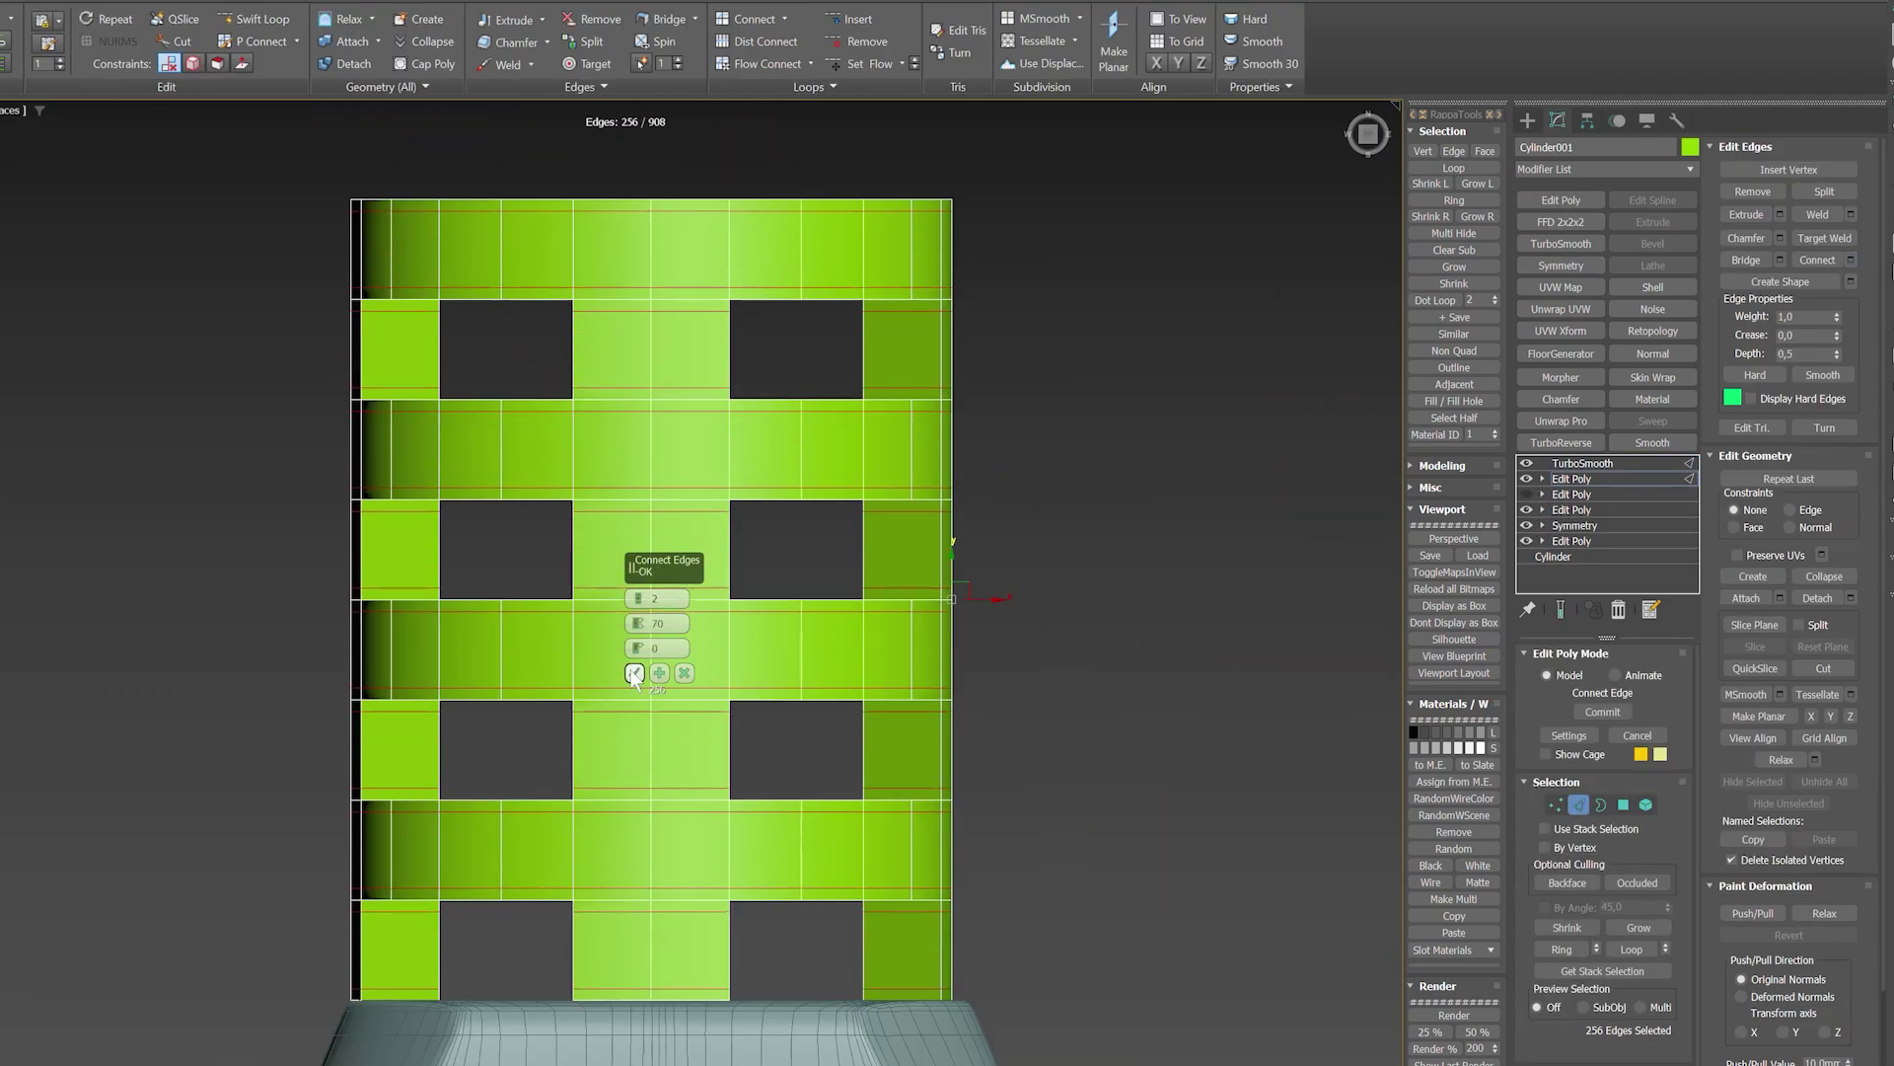
# Commit the new connecting edges on the nozzle cylinder, 2 segments with pinch 70
pyautogui.click(634, 674)
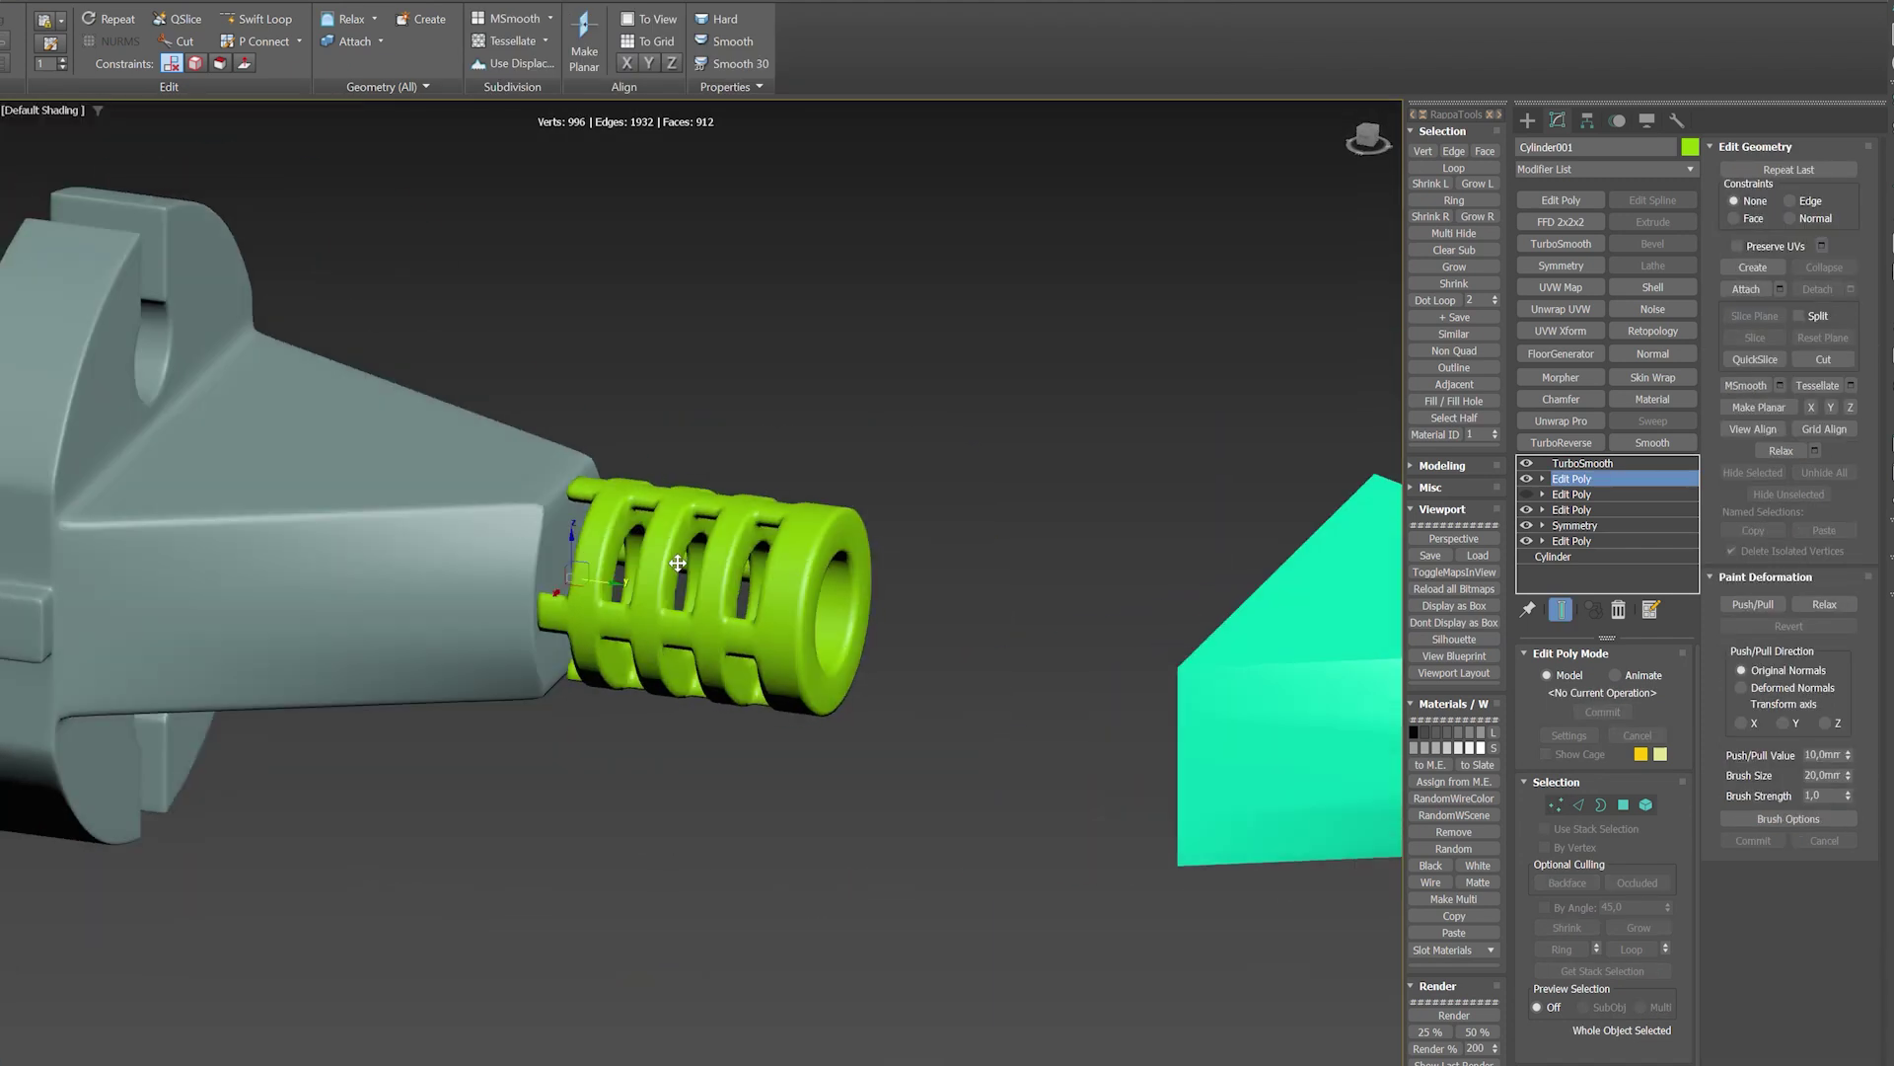